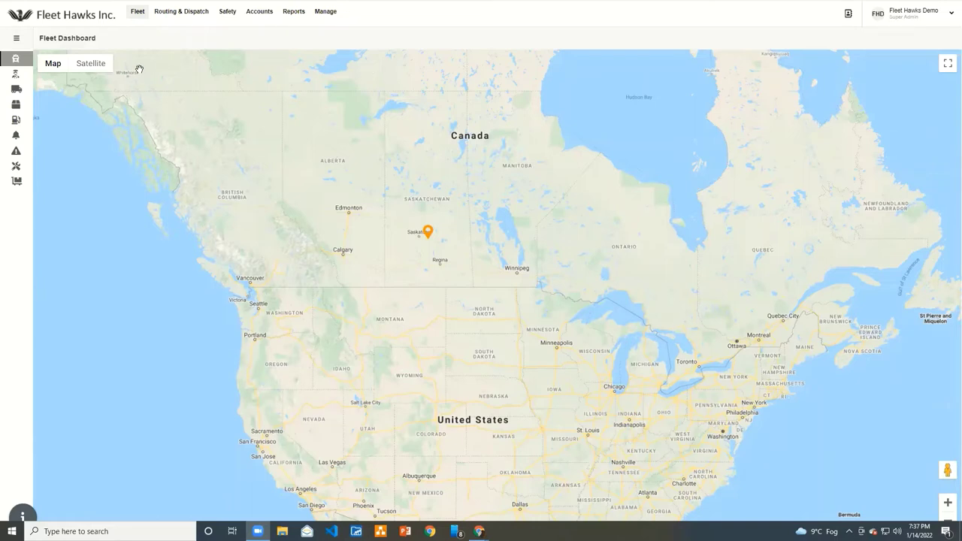
Go to the Drivers list and start a new driver with + Add Driver
mouse_move(10, 72)
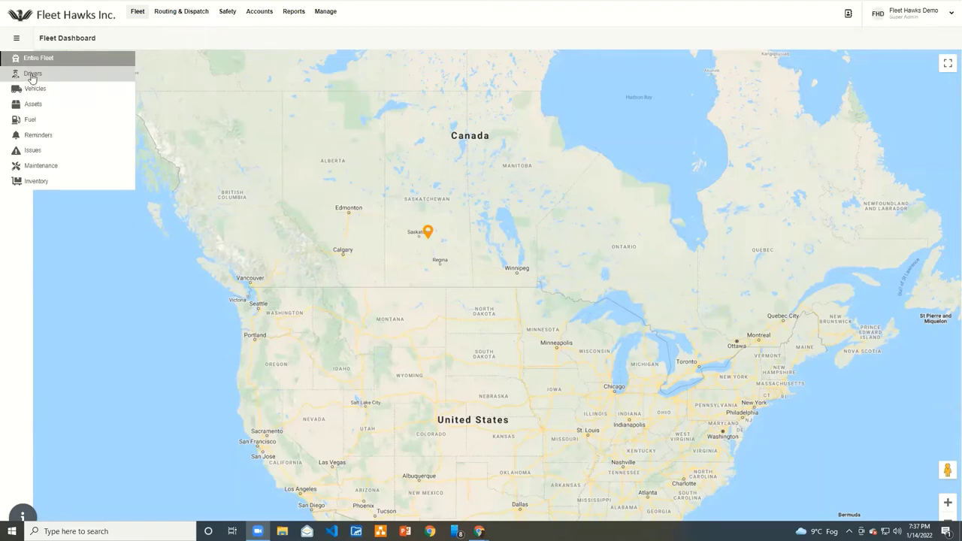
left_click(32, 77)
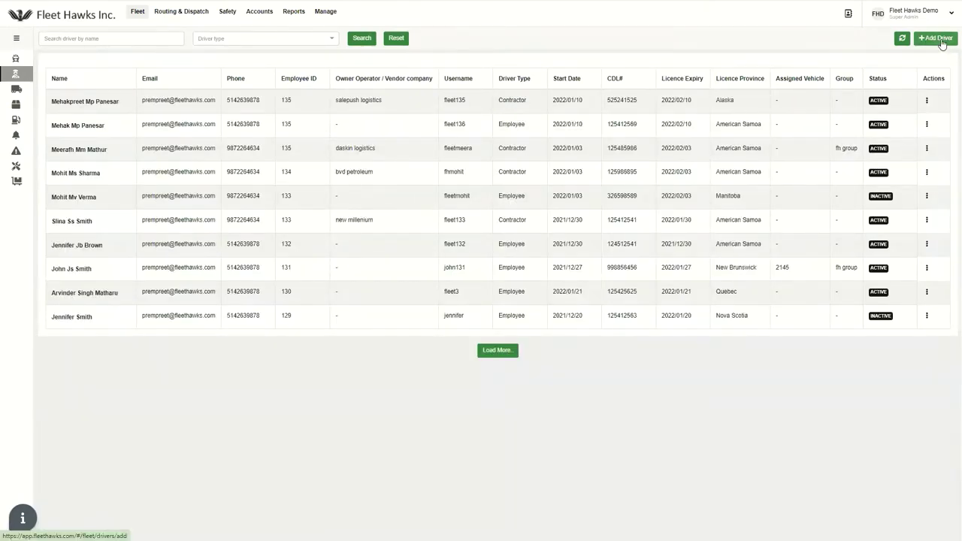
left_click(940, 42)
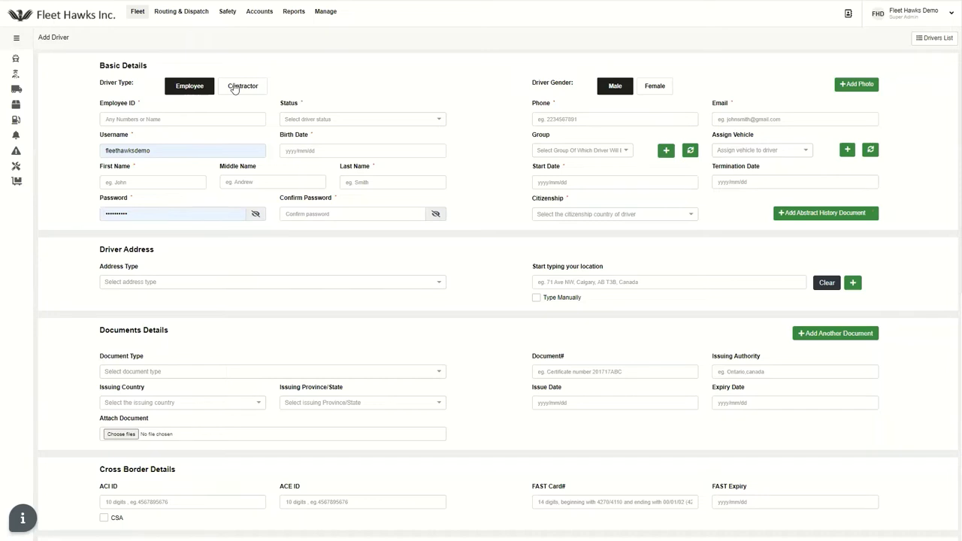
Enter the driver's employee ID and set Status to Active
left_click(205, 121)
left_click(193, 114)
left_click(169, 116)
type("100")
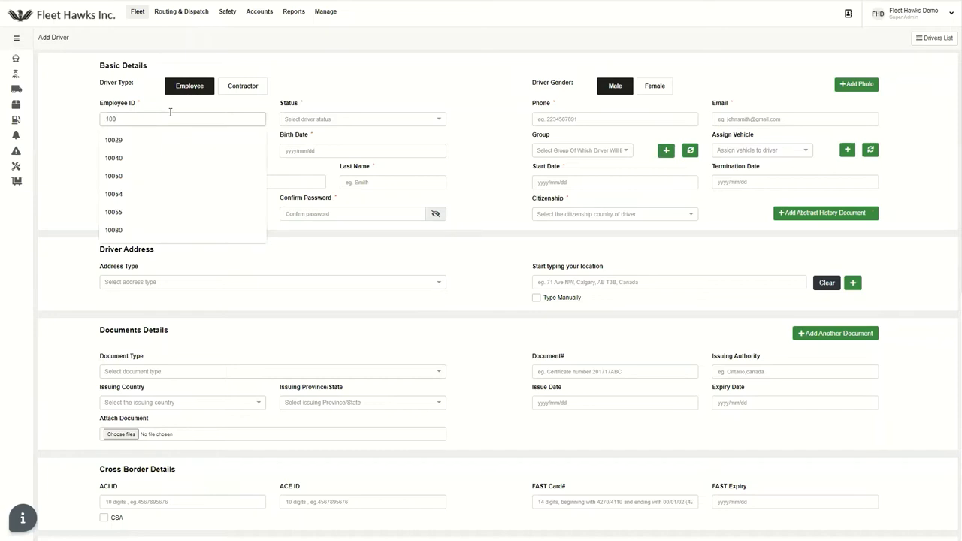
type("078")
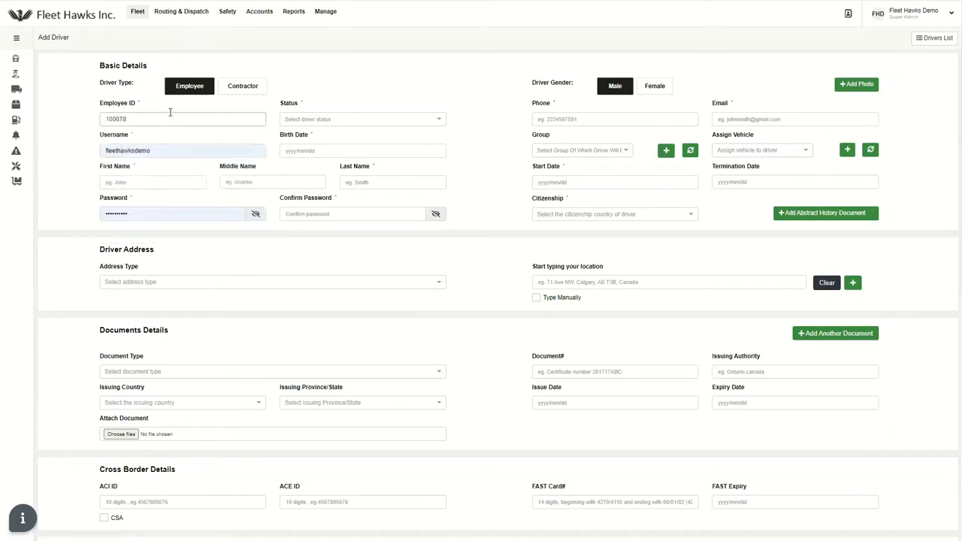
left_click(309, 119)
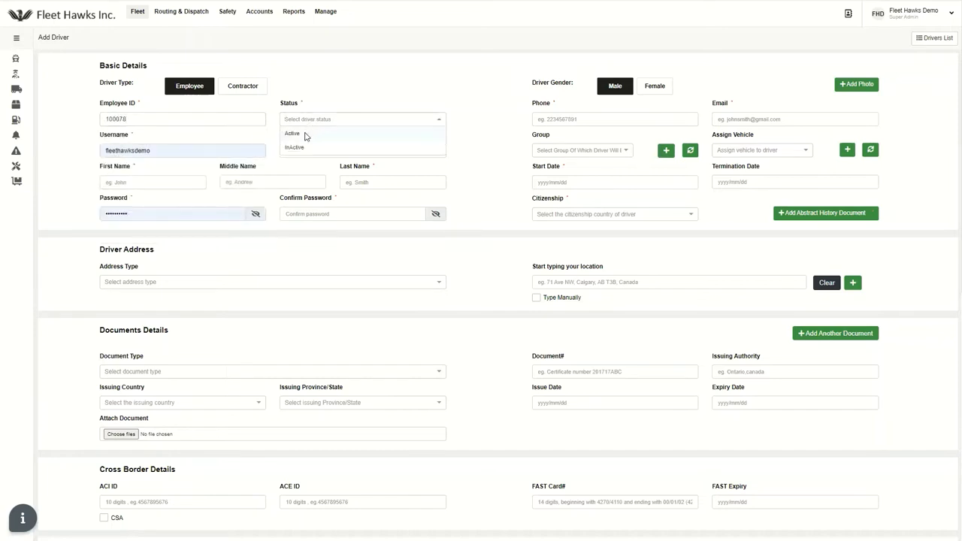
left_click(306, 133)
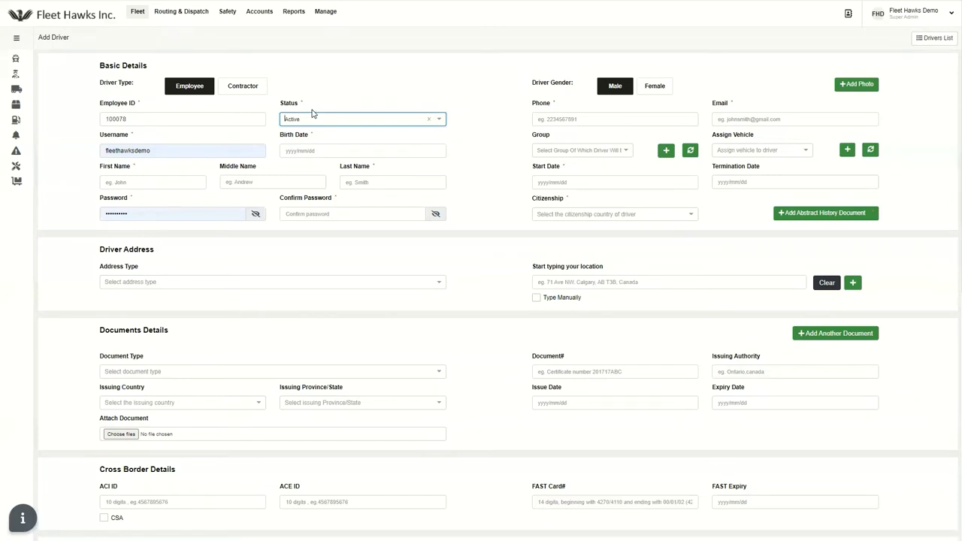
Replace the autofilled username with the driver's own username
double_click(188, 152)
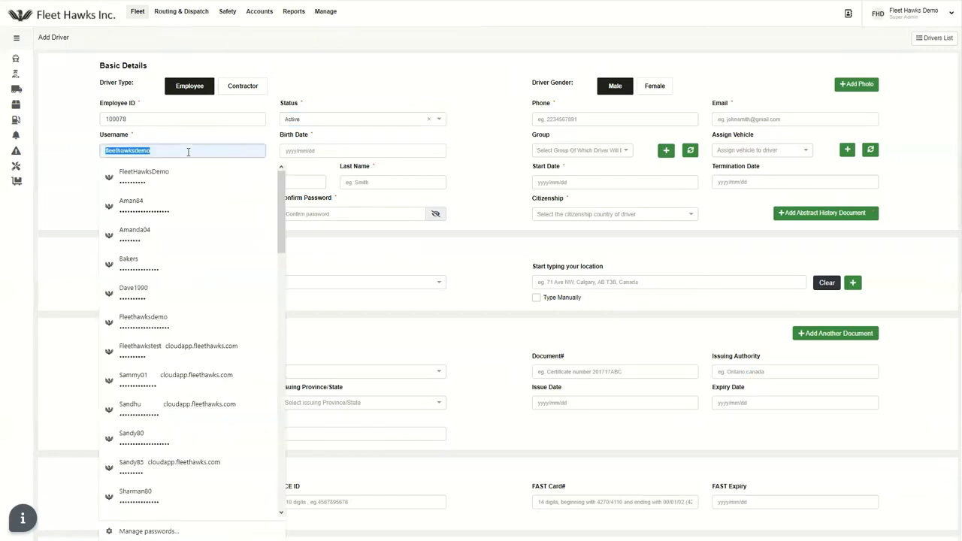
key("BackSpace")
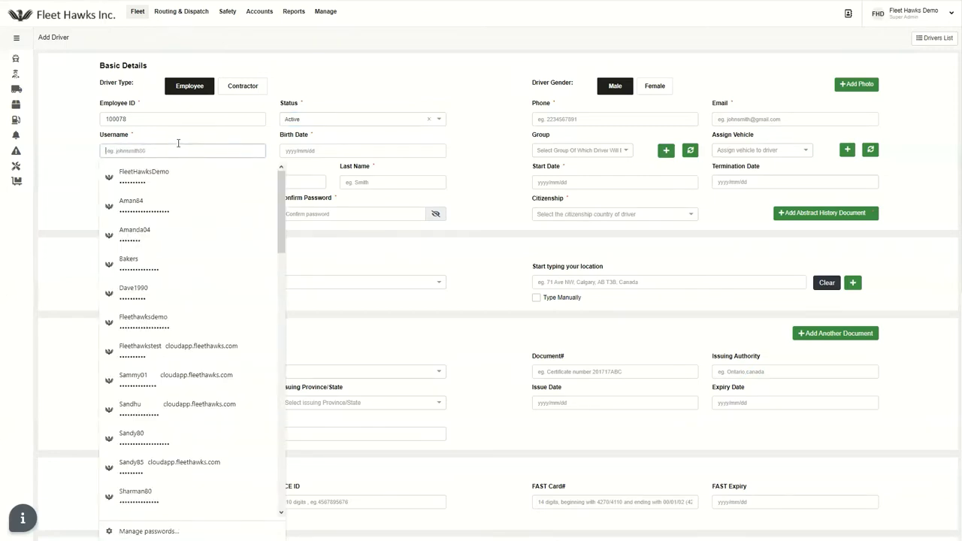
type("rav")
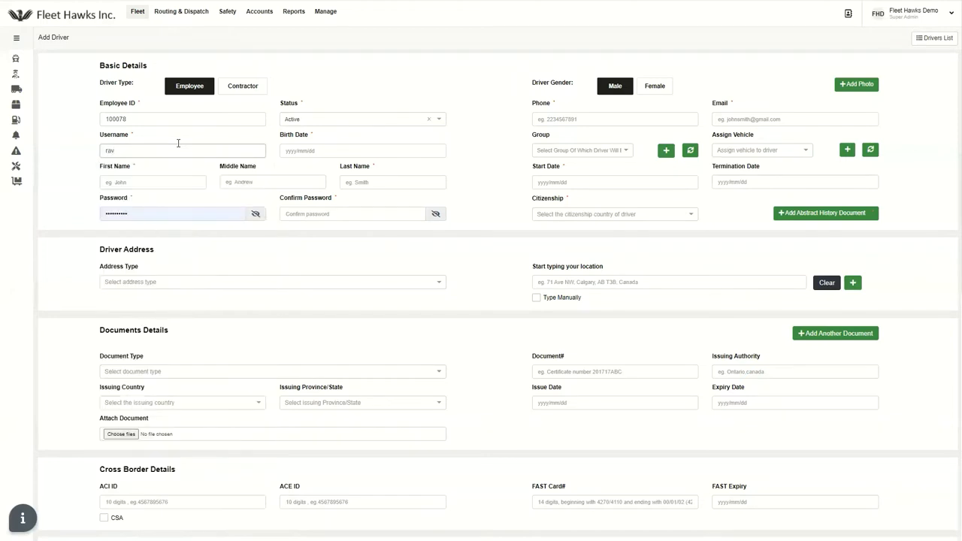
type("1990")
Set the birth date to 1990/12/10 using the calendar
left_click(301, 151)
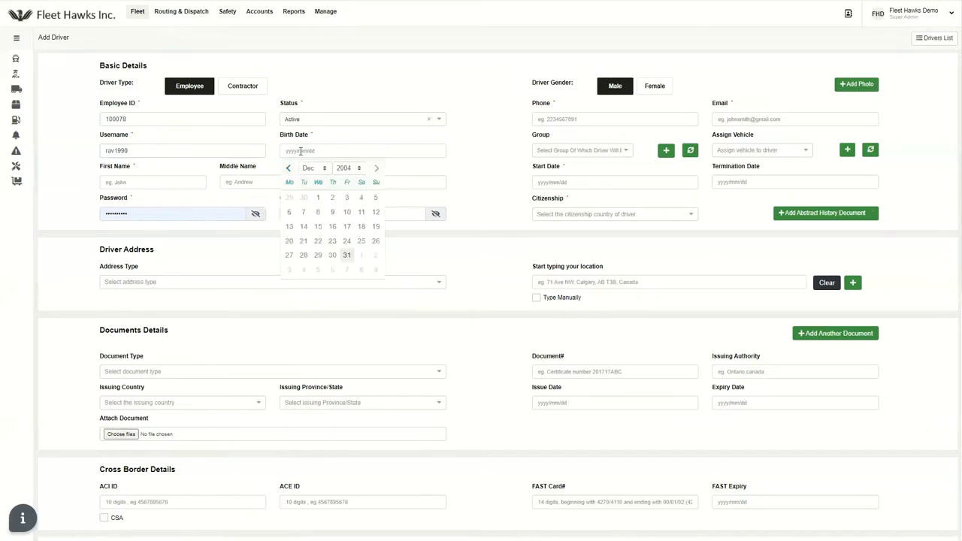
left_click(358, 168)
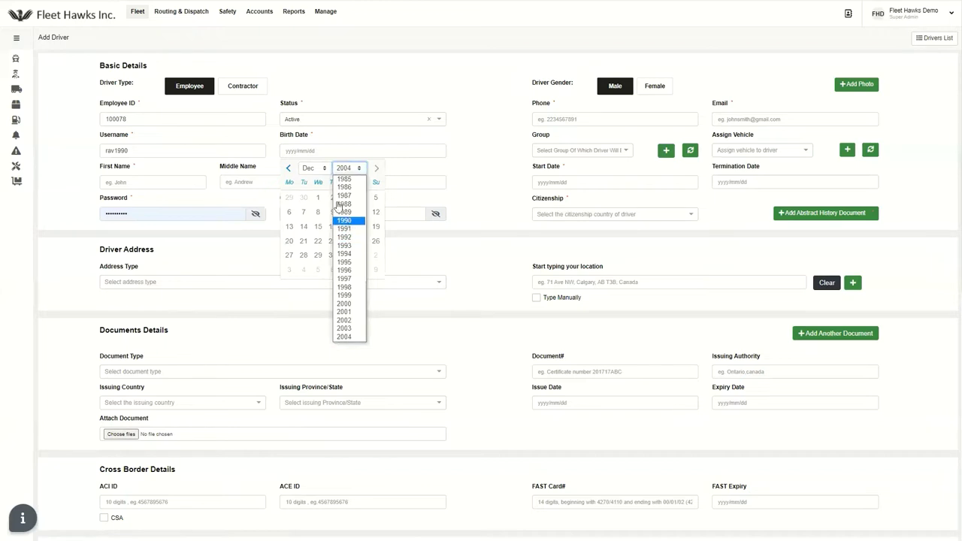
left_click(344, 220)
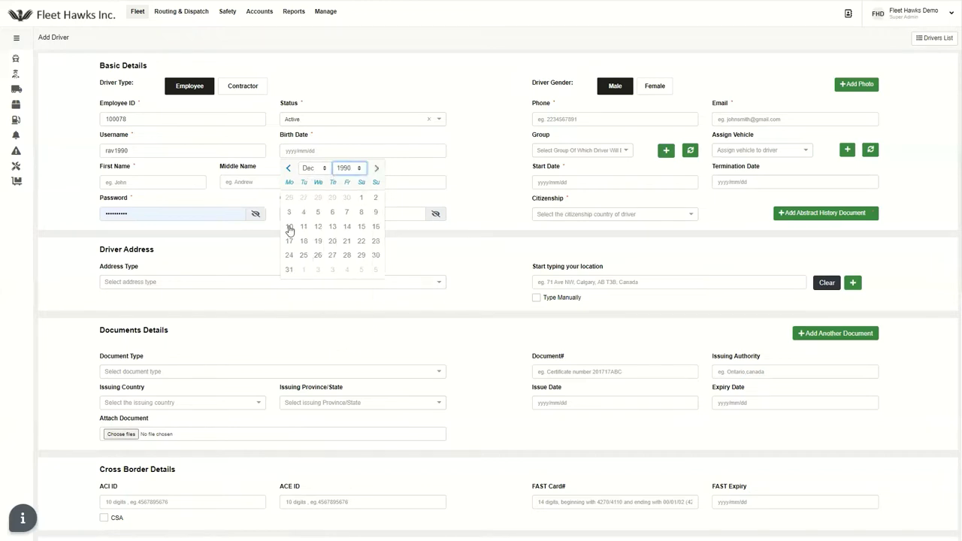
left_click(290, 227)
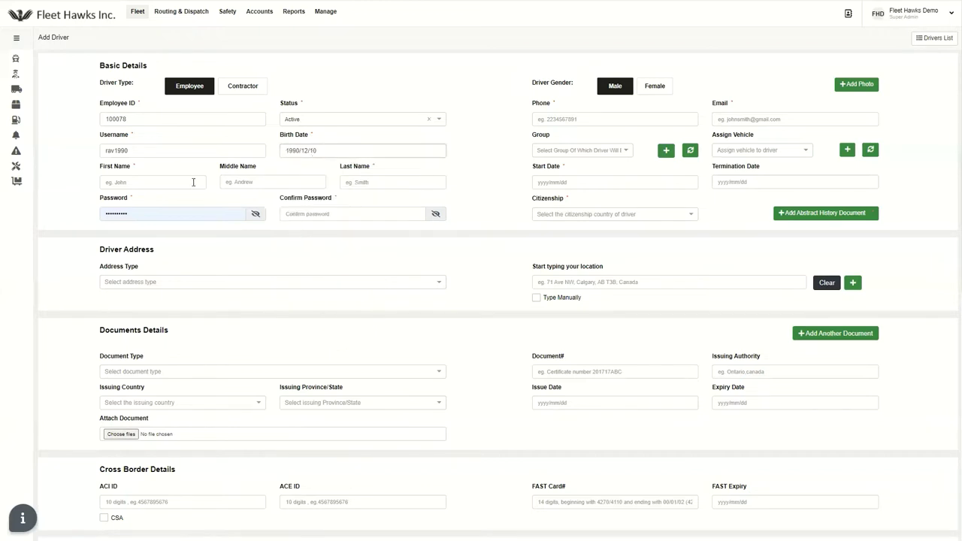
Enter the driver's first and last names
left_click(157, 182)
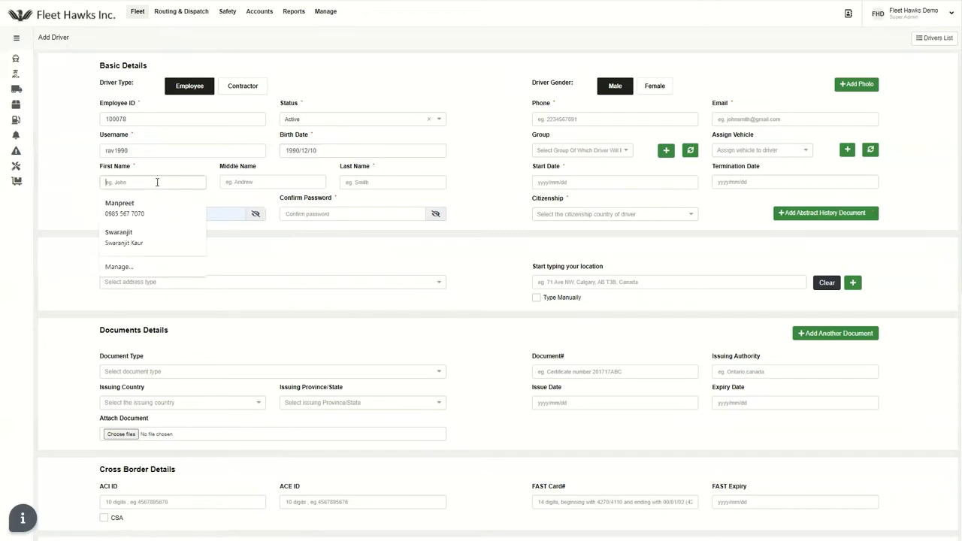
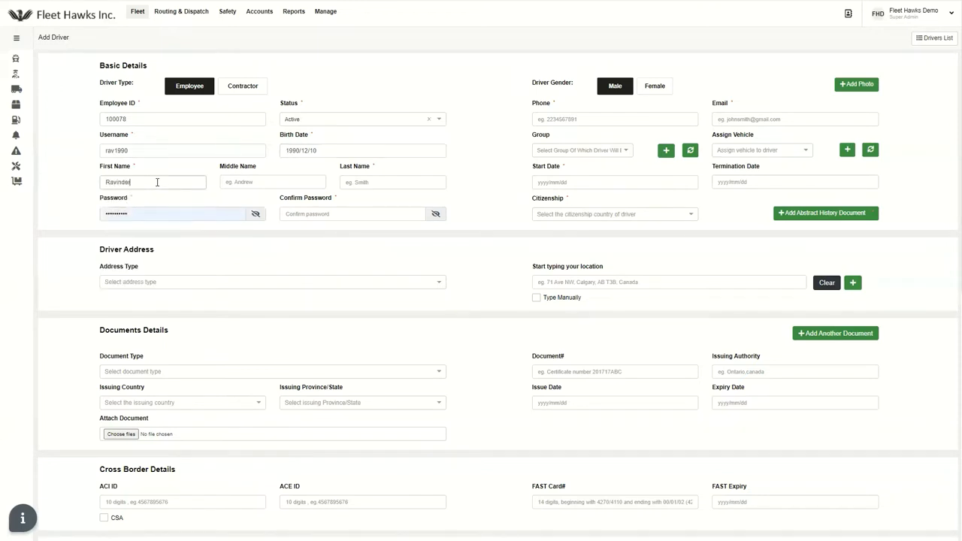
left_click(366, 181)
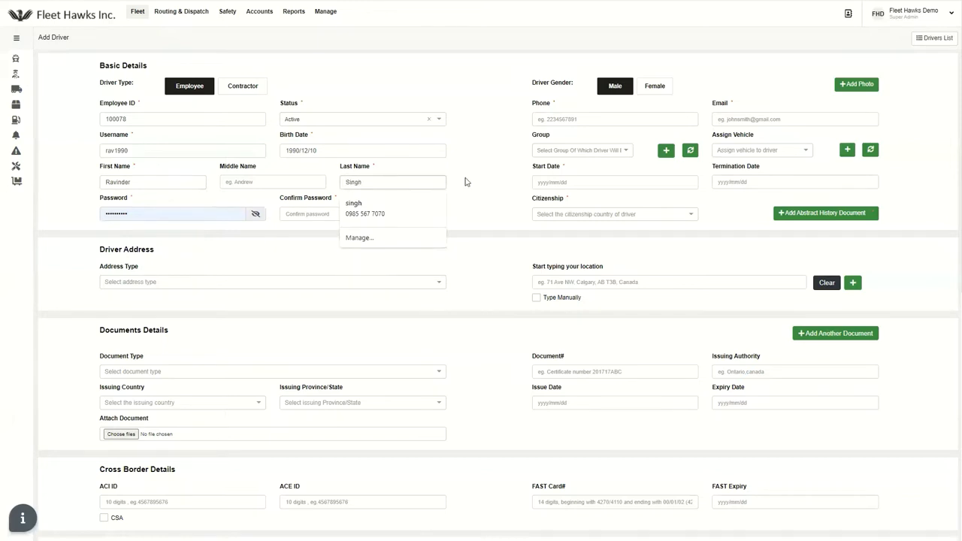
left_click(492, 173)
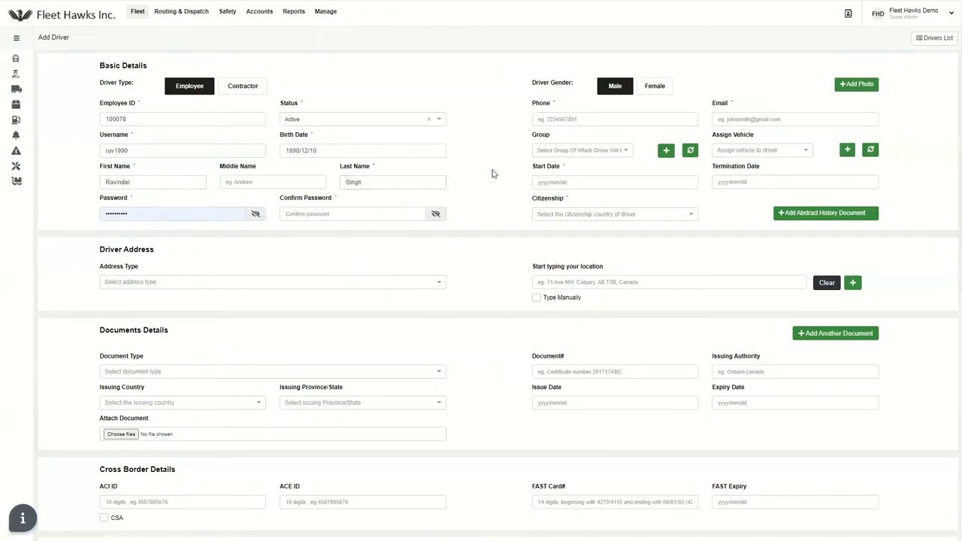
Replace the autofilled password with a new one and confirm it
double_click(200, 214)
key("BackSpace")
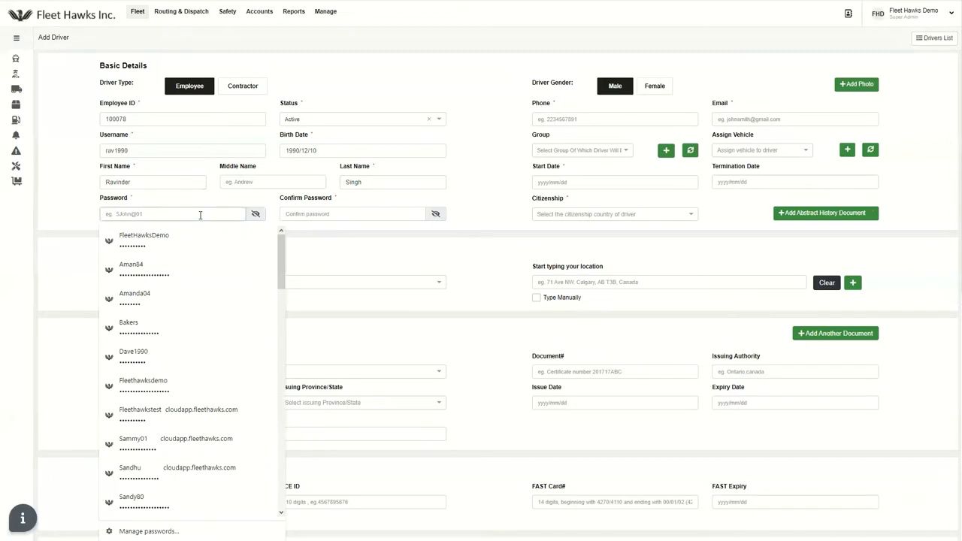
type("•••••")
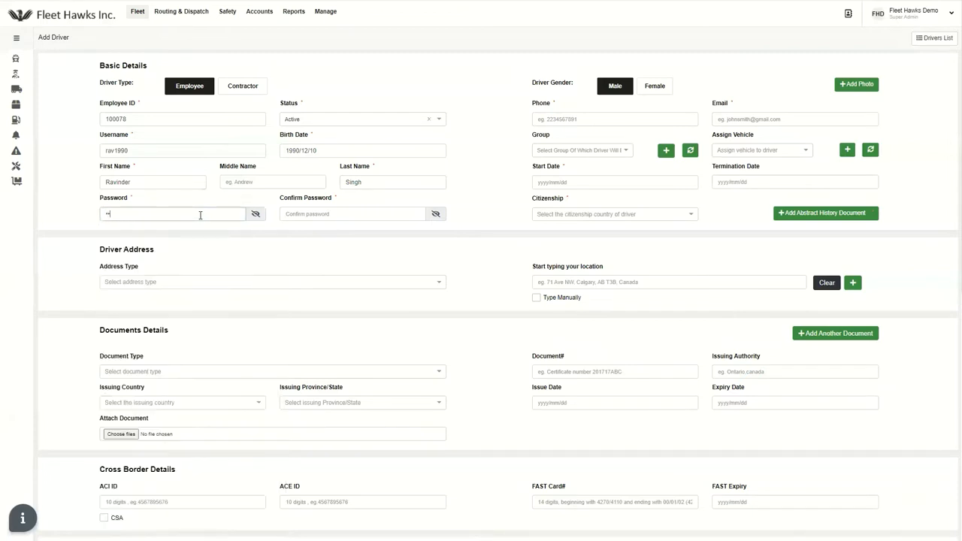
type("••••")
left_click(321, 212)
type("******")
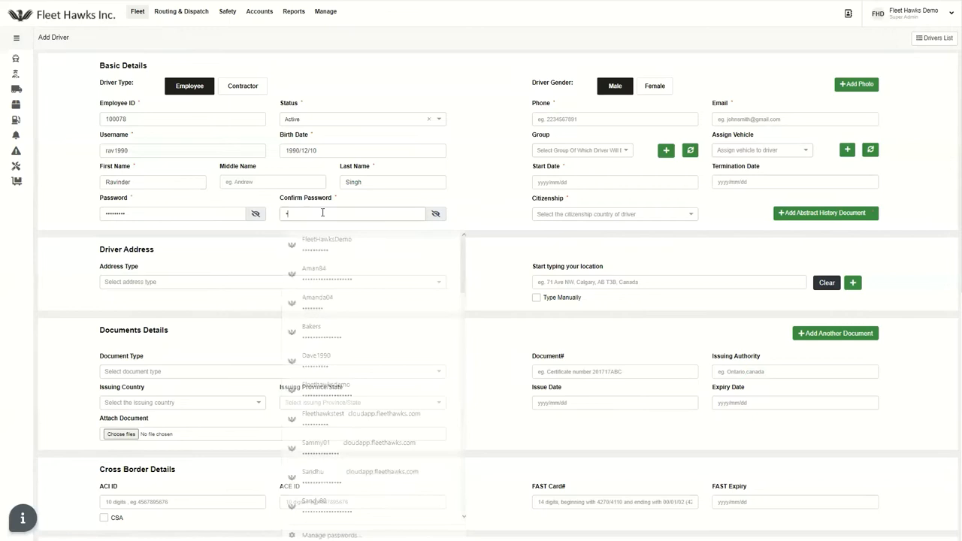
type("**")
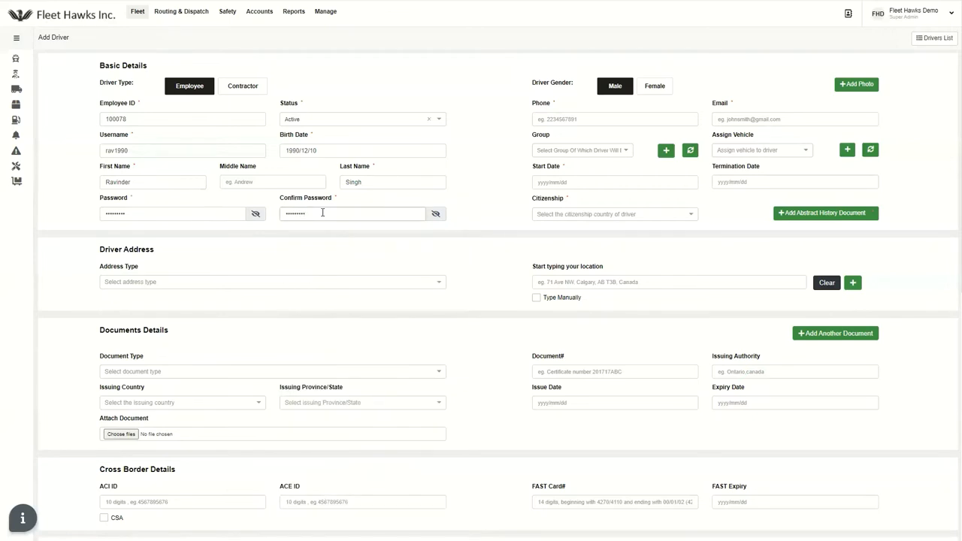
Enter the driver's phone number
left_click(577, 119)
left_click(567, 118)
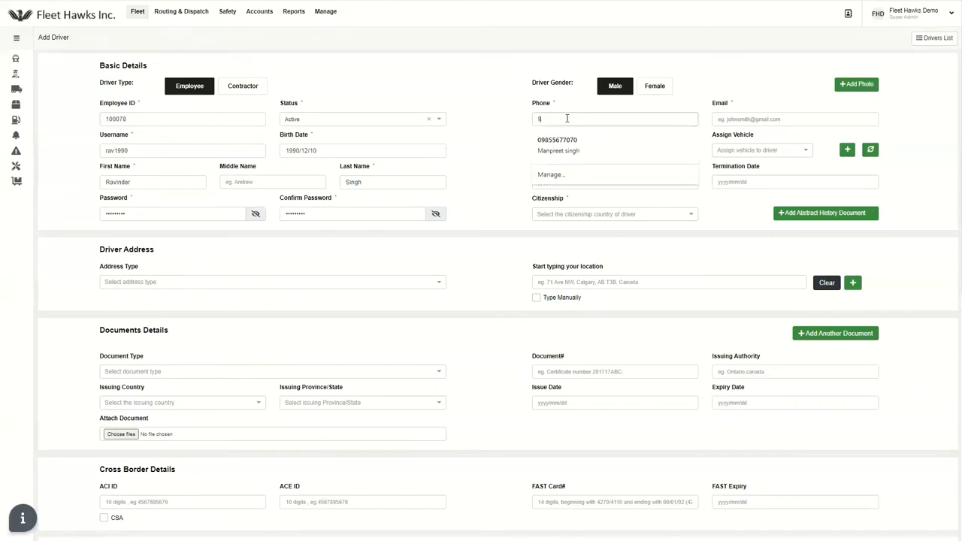
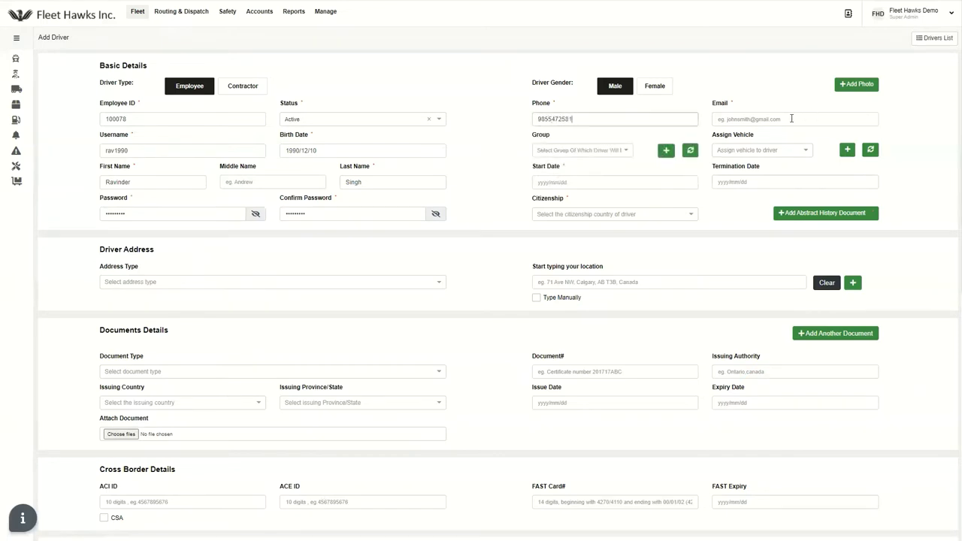
Enter the driver's e-mail, then add '20' so the duplicate-email warning clears
left_click(791, 119)
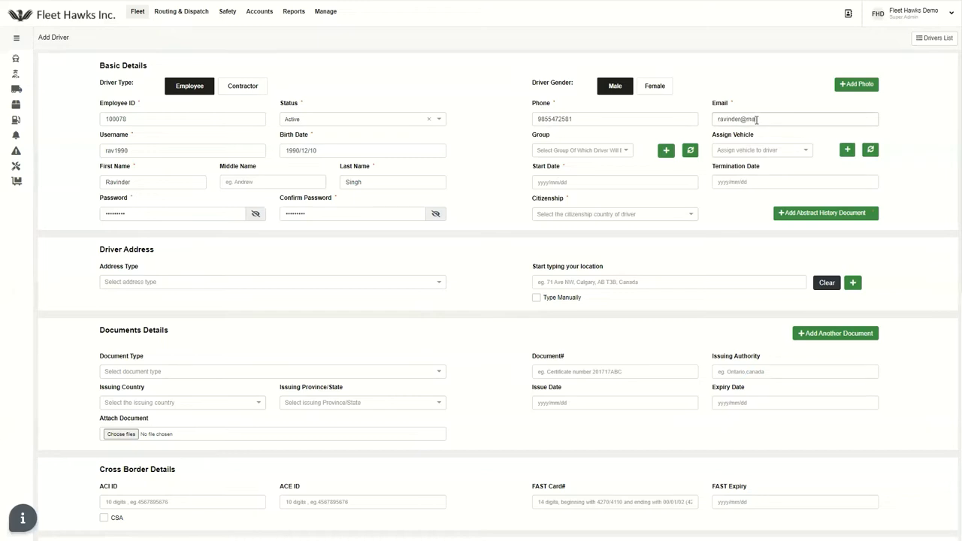
left_click(748, 120)
type("20")
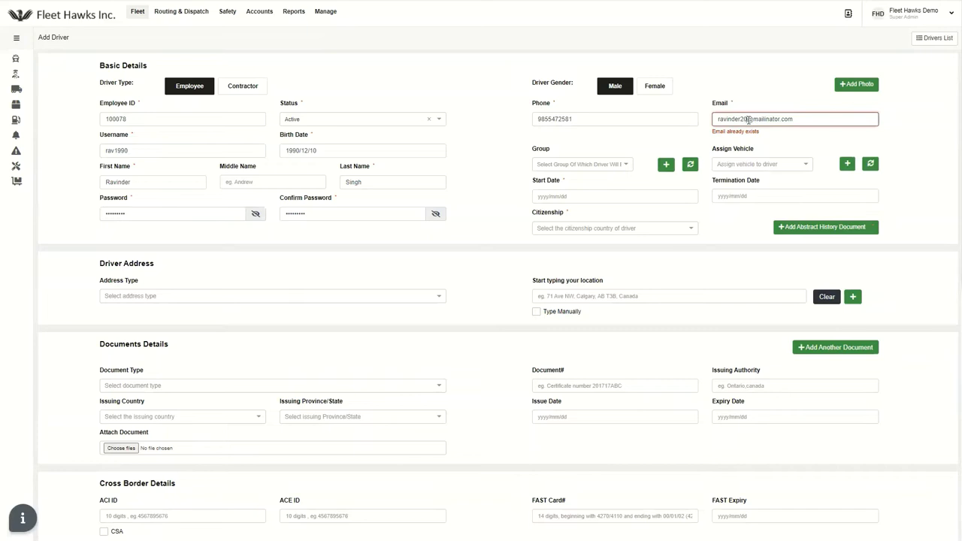
key("Left")
key("Left")
key("Left")
key("Left")
key("Left")
key("Left")
key("Left")
key("Left")
key("Left")
key("Left")
key("Left")
key("Left")
key("Left")
key("Left")
key("Left")
key("Left")
key("Left")
key("Left")
key("Left")
key("Left")
left_click(799, 138)
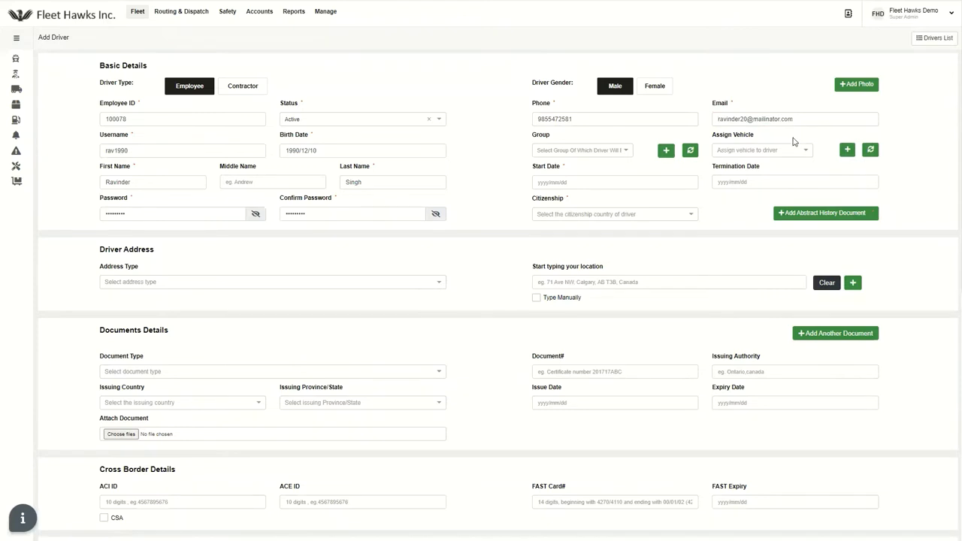
Pick January 1, 2022 as start date and select Canada as citizenship
left_click(572, 182)
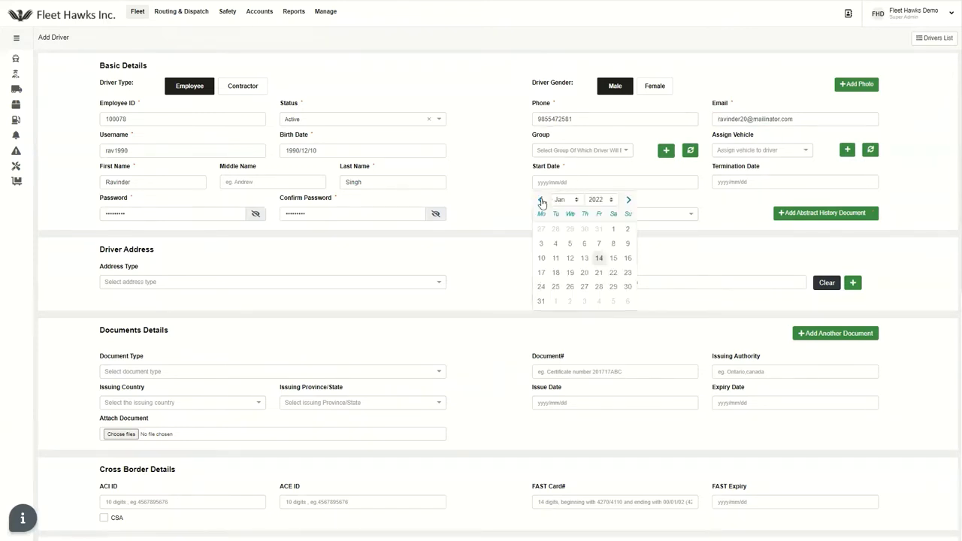
left_click(613, 230)
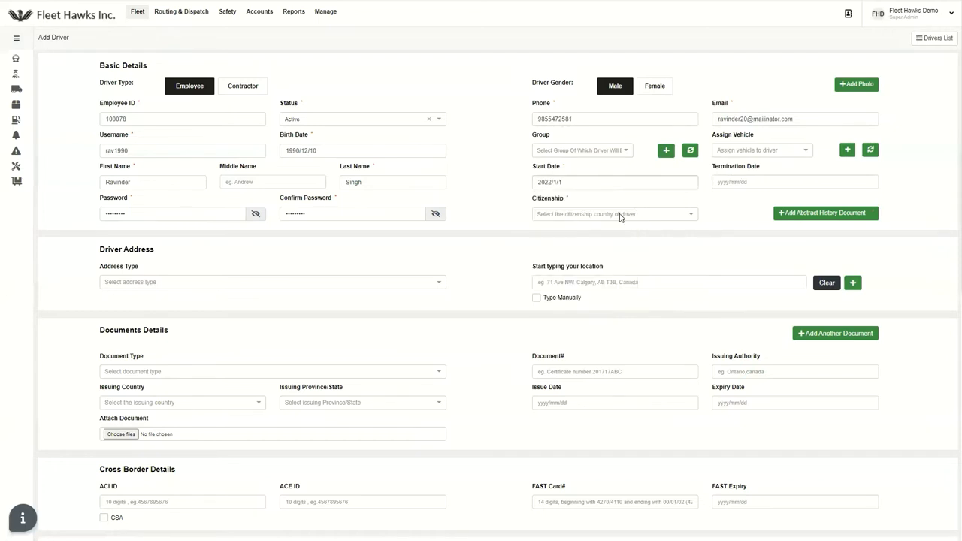
left_click(621, 218)
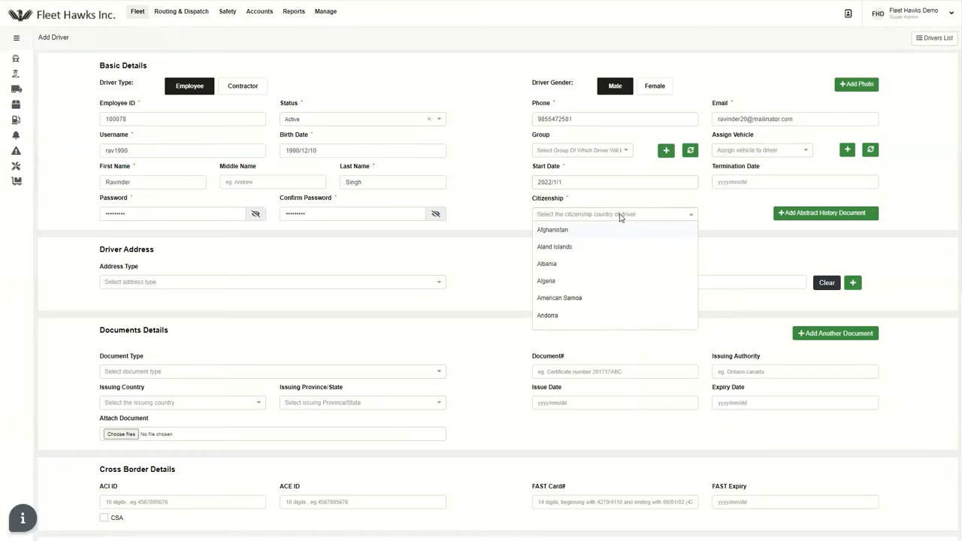
type("canda")
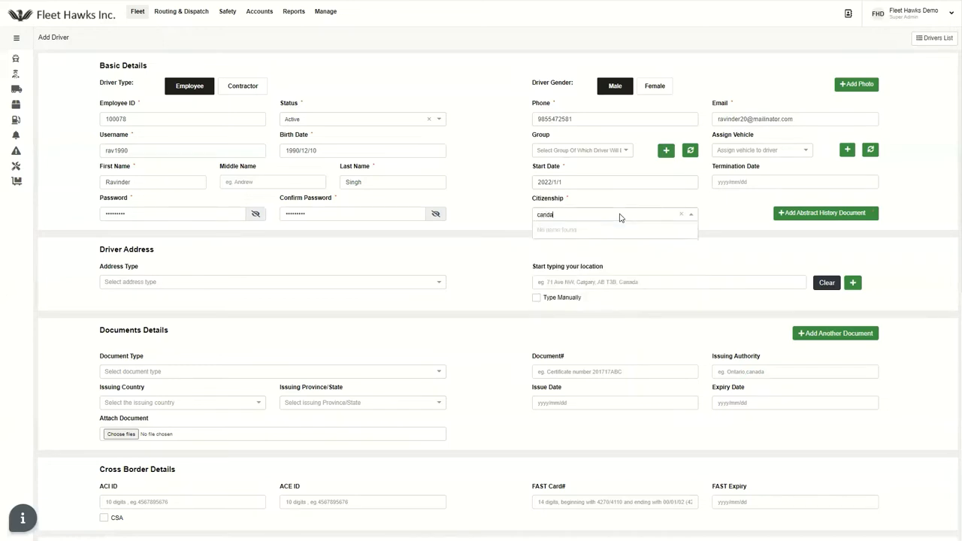
key("BackSpace")
key("BackSpace")
type("ada")
left_click(568, 231)
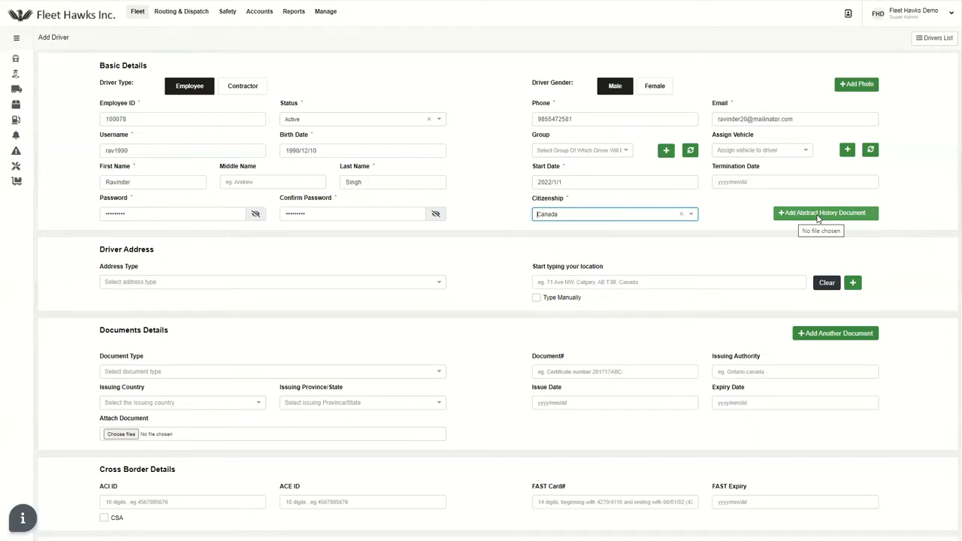
Attach TEST.txt from the Desktop as the abstract history document
left_click(817, 216)
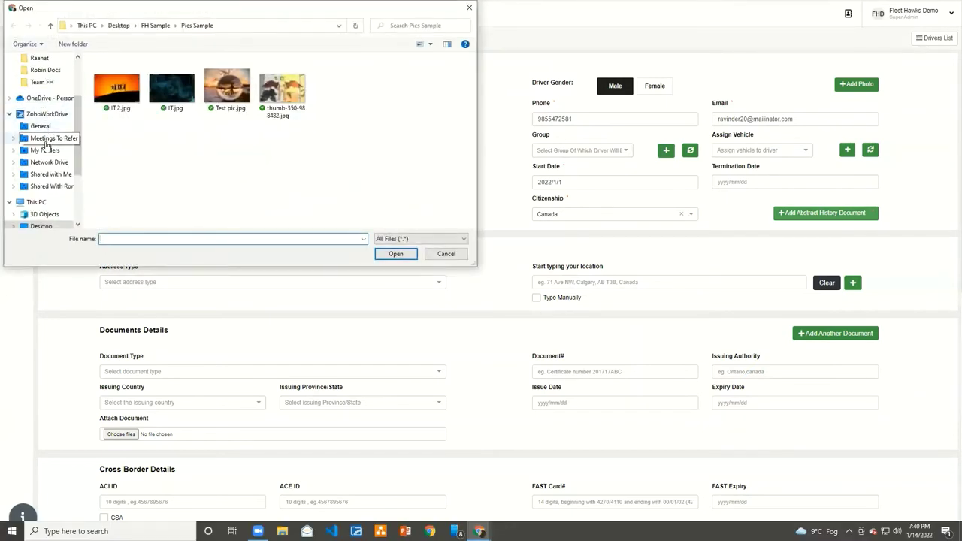
scroll(45, 141, "up", 3)
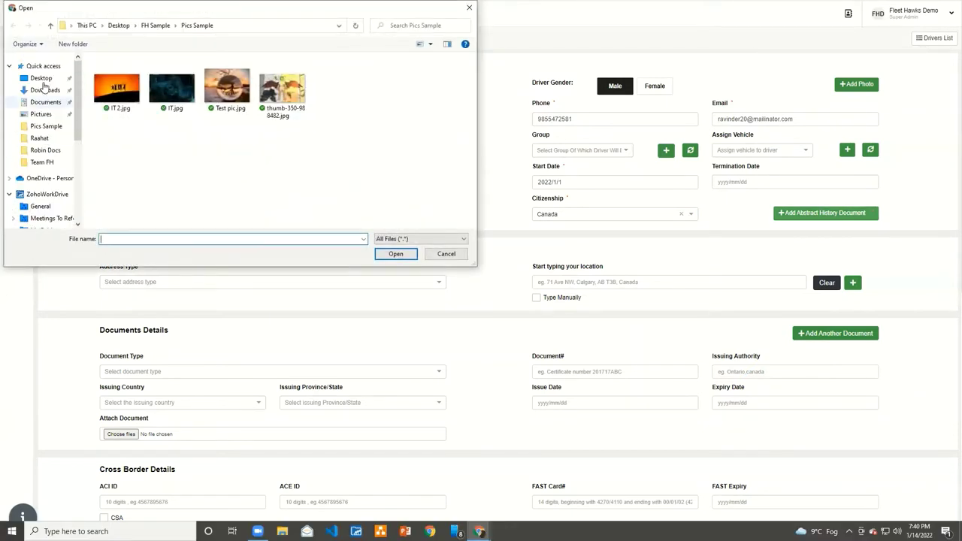
left_click(118, 25)
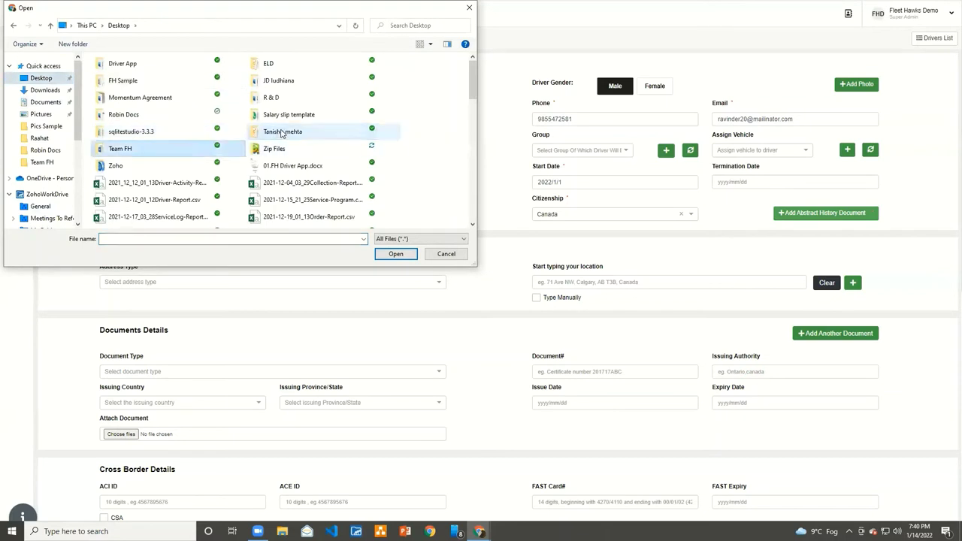
scroll(281, 133, "down", 5)
left_click(274, 152)
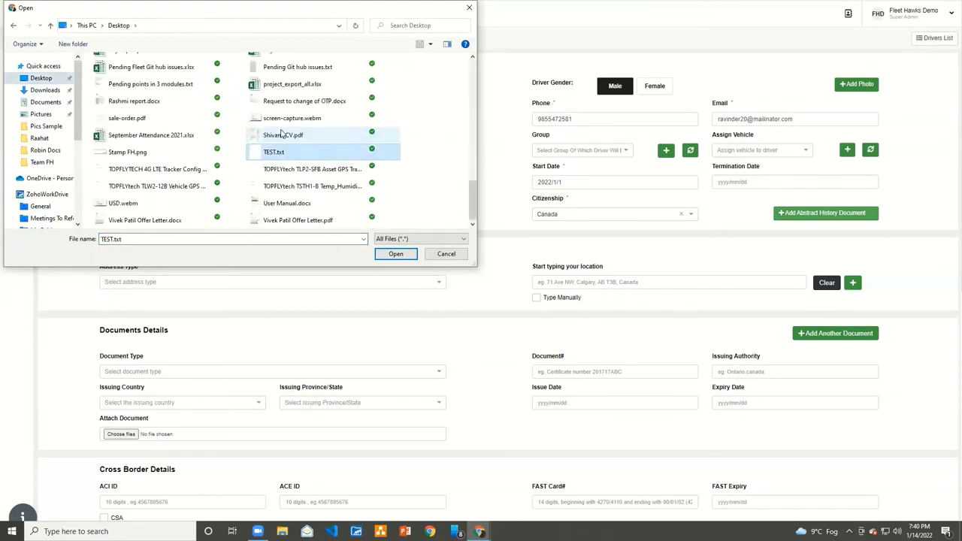
left_click(396, 254)
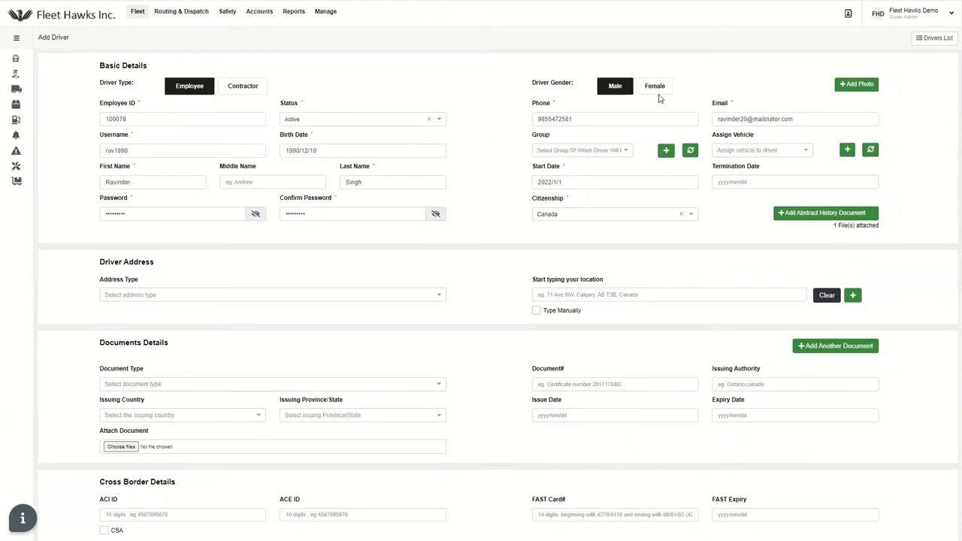
Set Address Type to Mailing Address and paste the driver's street address as location
left_click(660, 90)
left_click(619, 87)
scroll(911, 116, "down", 1)
scroll(909, 118, "down", 2)
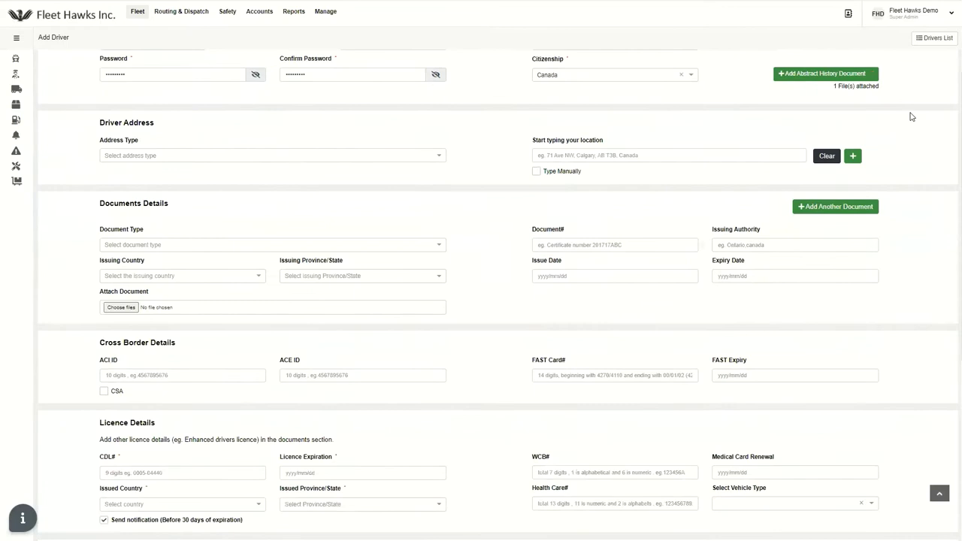
left_click(138, 148)
left_click(305, 171)
left_click(558, 145)
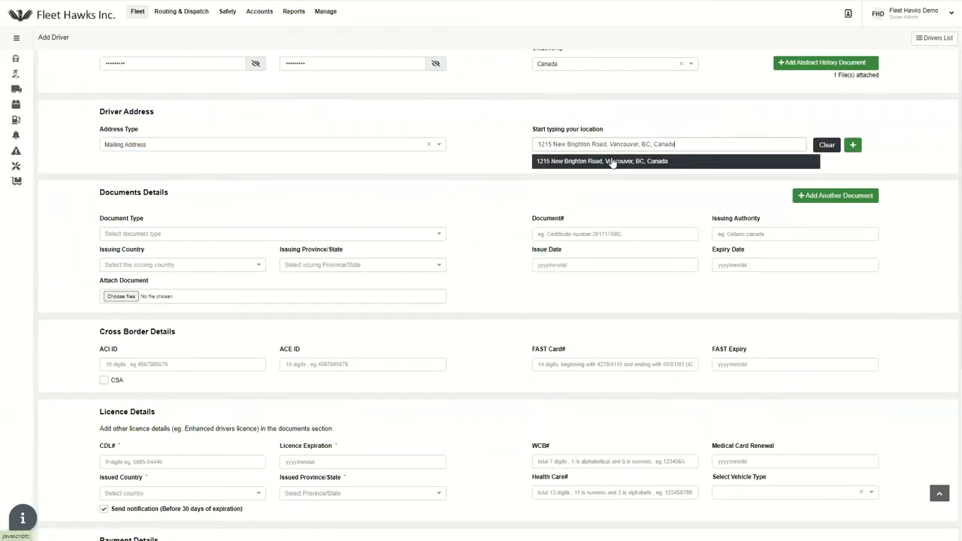
Select the matching address suggestion, re-pasting it after toggling Type Manually off
left_click(611, 161)
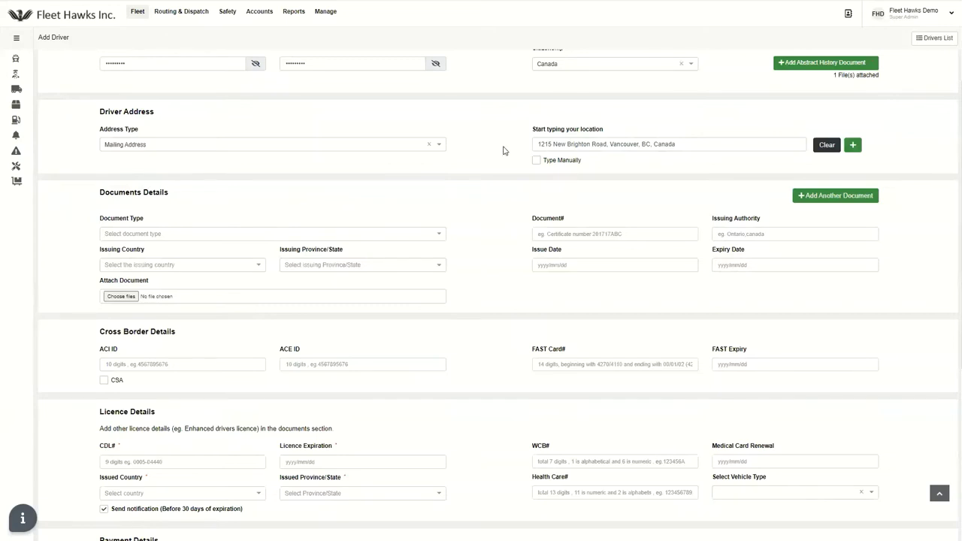
scroll(504, 151, "down", 1)
scroll(505, 150, "up", 1)
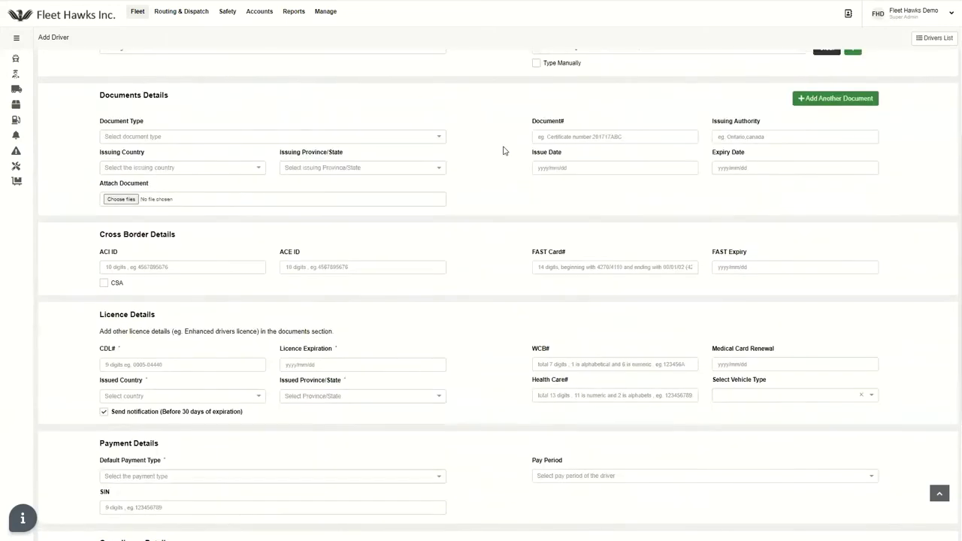
left_click(538, 162)
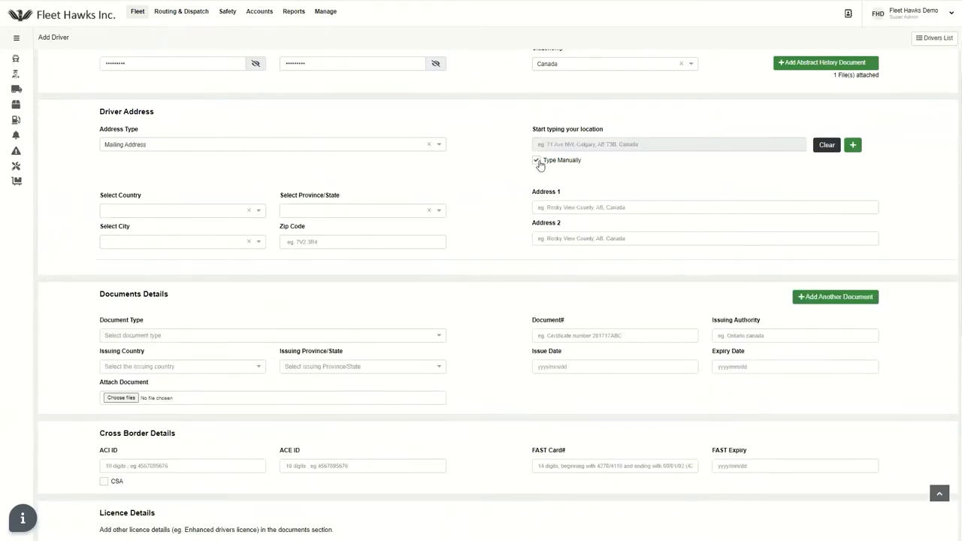
left_click(536, 161)
left_click(536, 160)
left_click(536, 161)
left_click(596, 143)
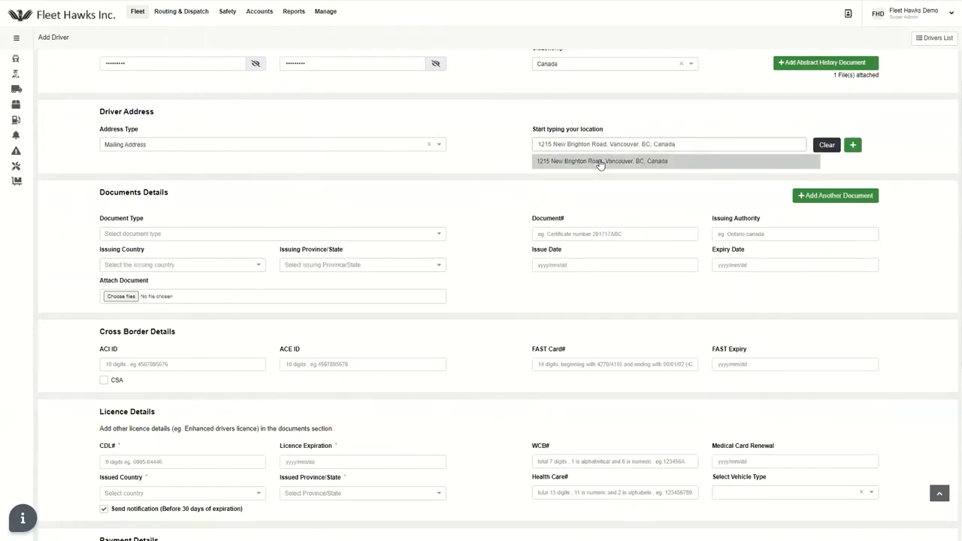
left_click(602, 162)
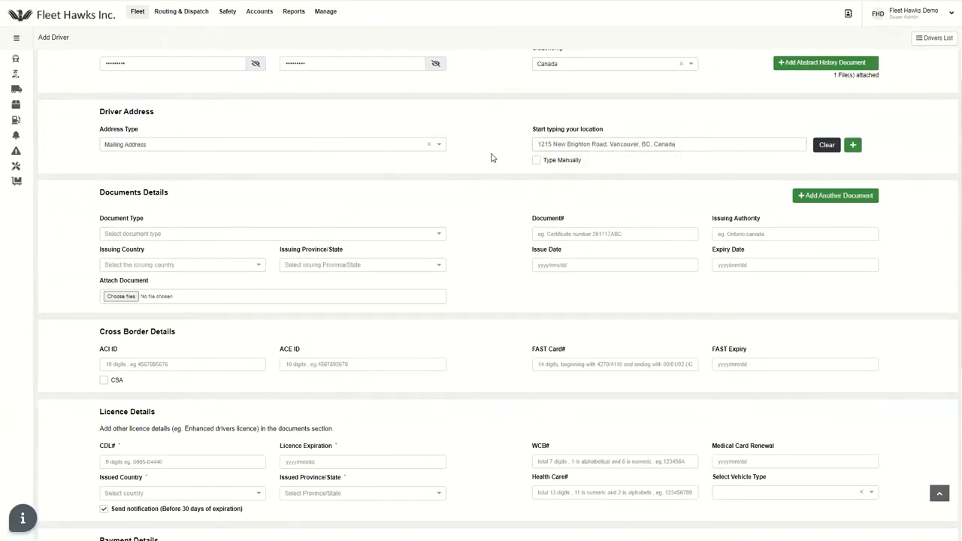
scroll(494, 157, "down", 3)
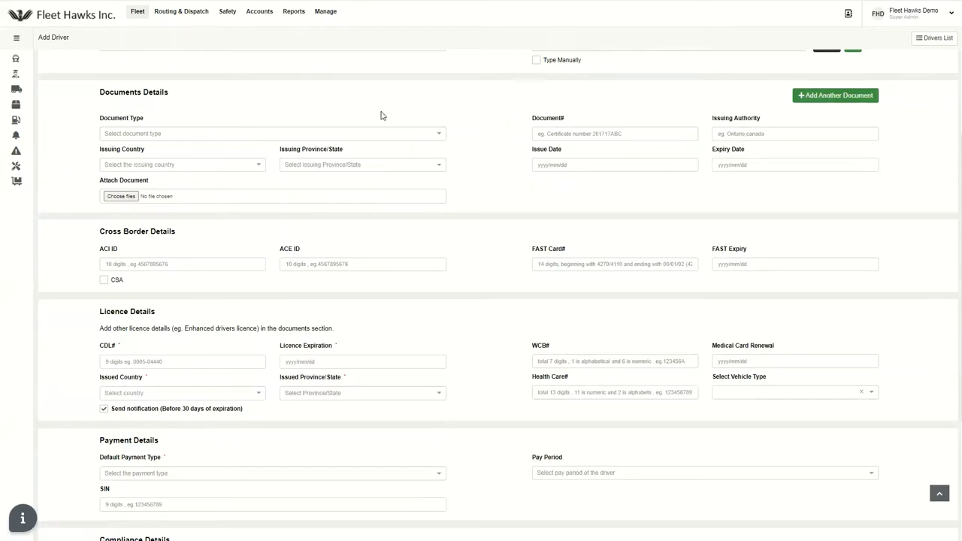
left_click(383, 139)
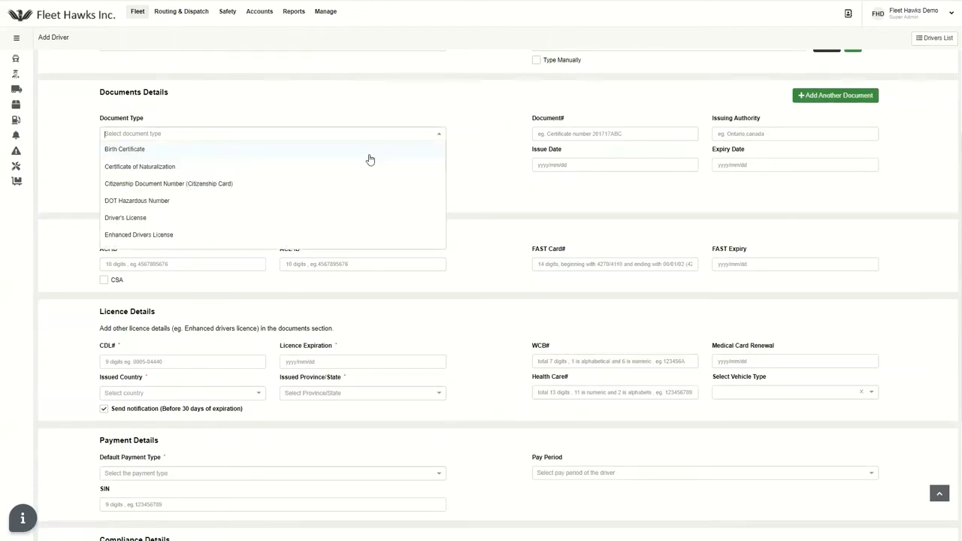
left_click(486, 149)
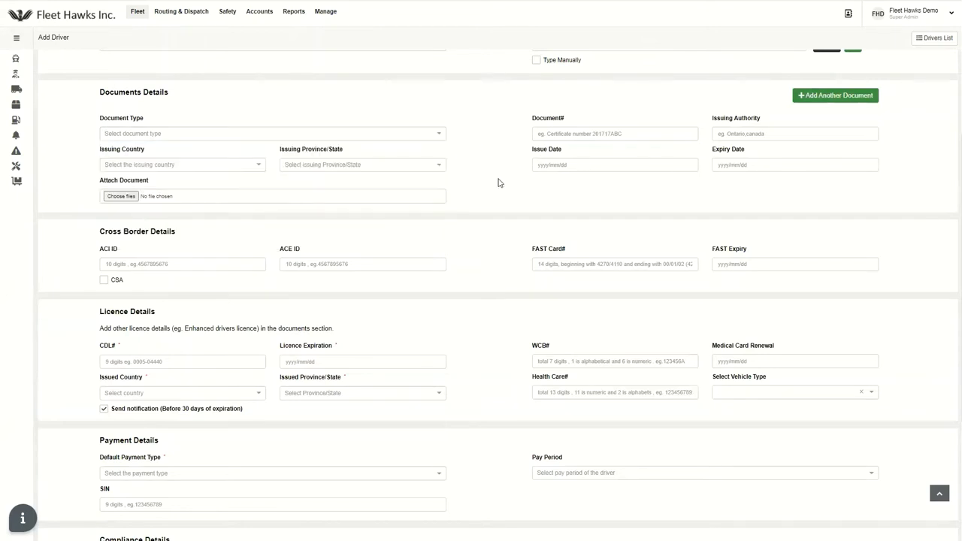
scroll(196, 179, "down", 3)
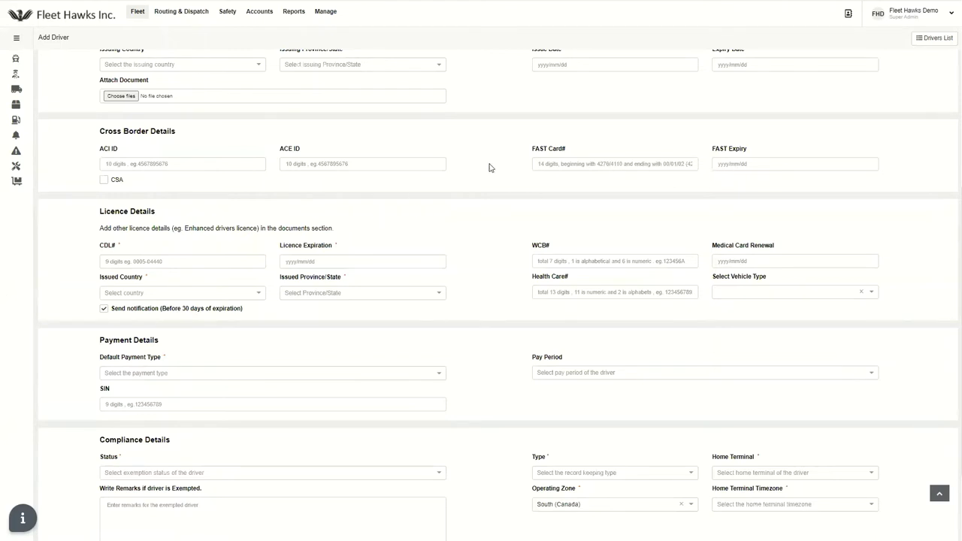
Fill the CDL number from saved entries and set licence expiration to 2023/1/1
scroll(490, 166, "down", 2)
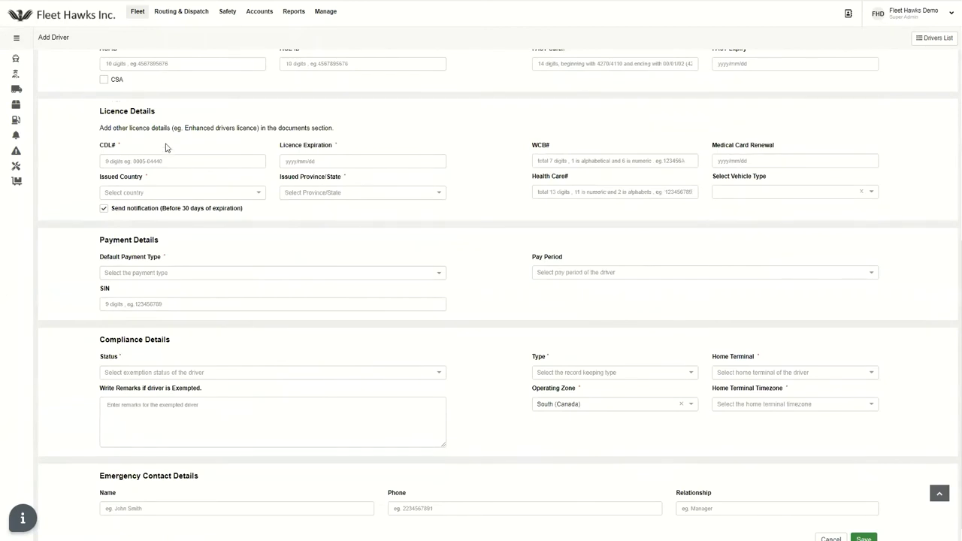
left_click(148, 161)
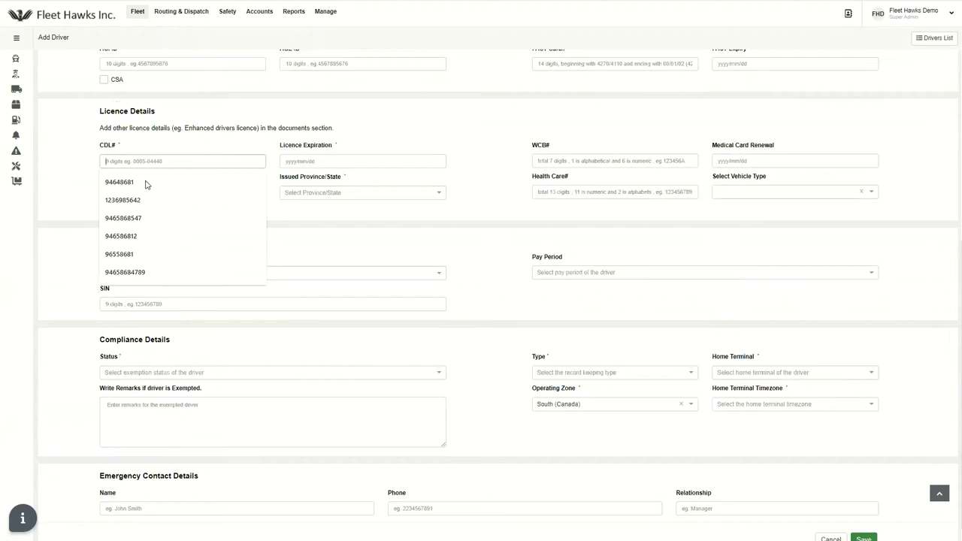
left_click(151, 182)
left_click(323, 161)
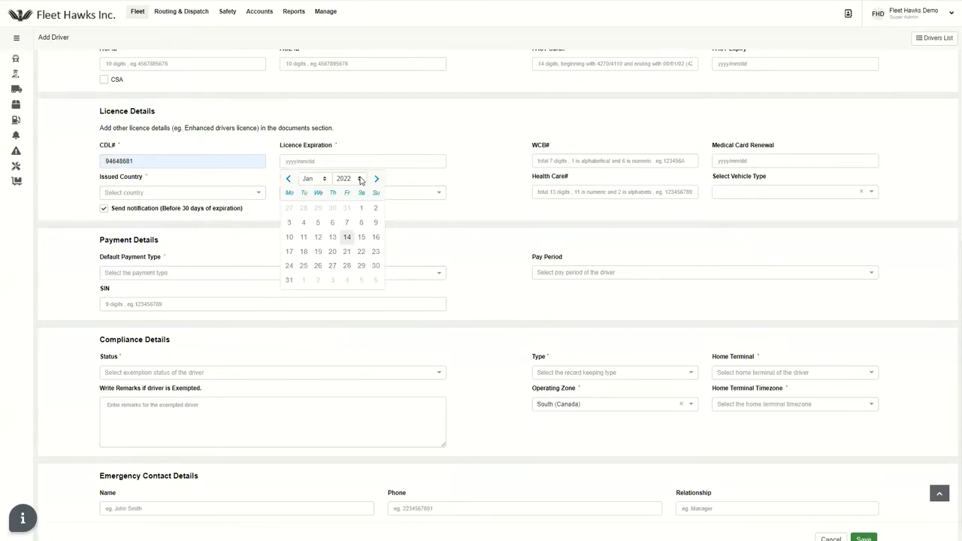
left_click(360, 180)
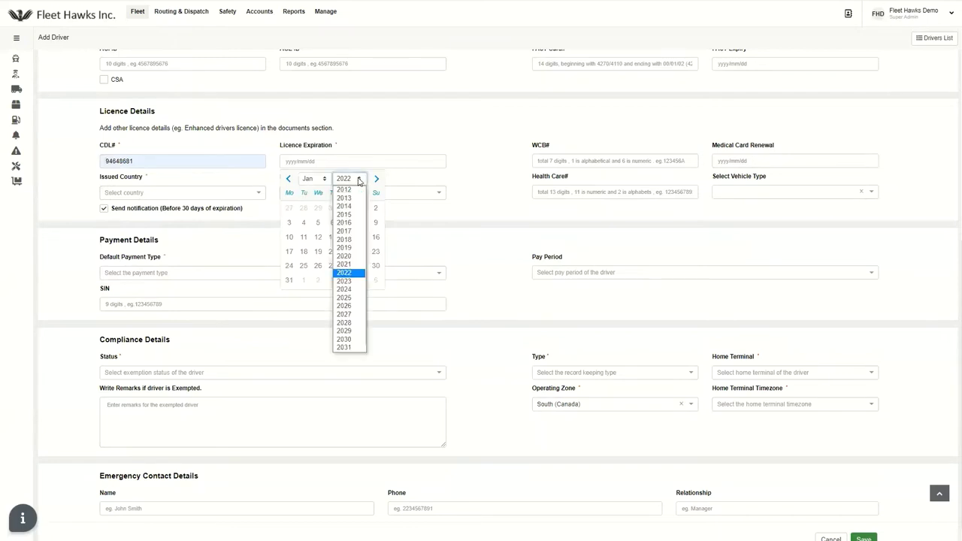
left_click(352, 280)
left_click(375, 208)
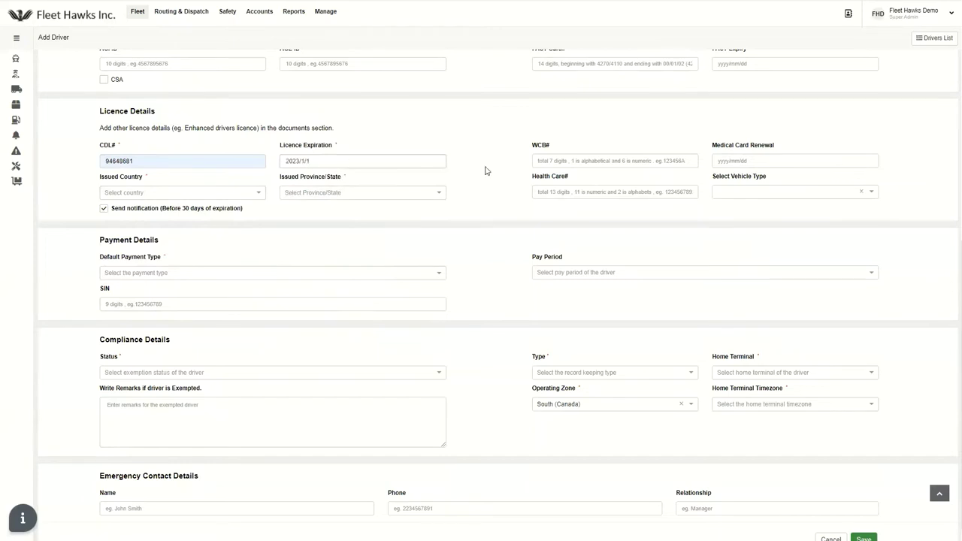
Set the licence's issuing country to Canada and province to Alberta
left_click(134, 192)
left_click(177, 207)
left_click(343, 195)
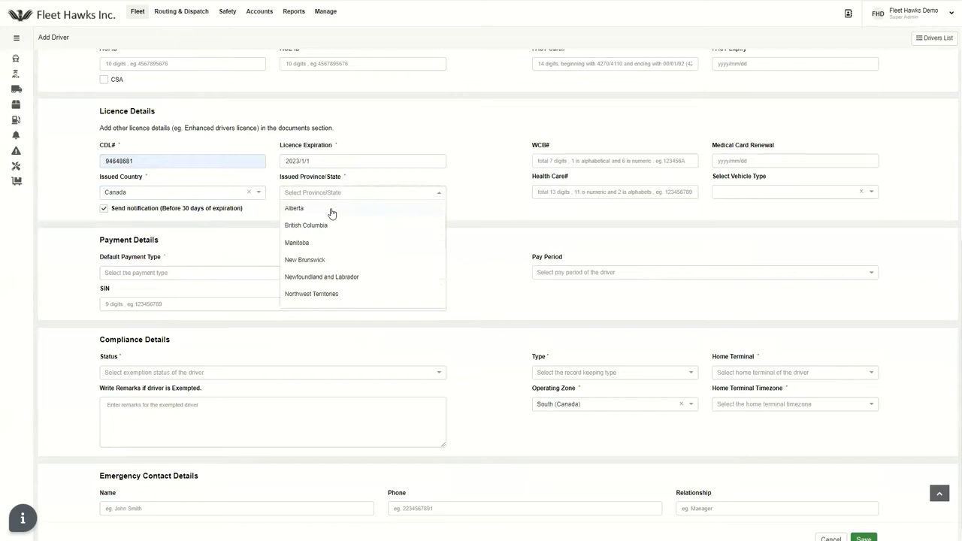
left_click(333, 216)
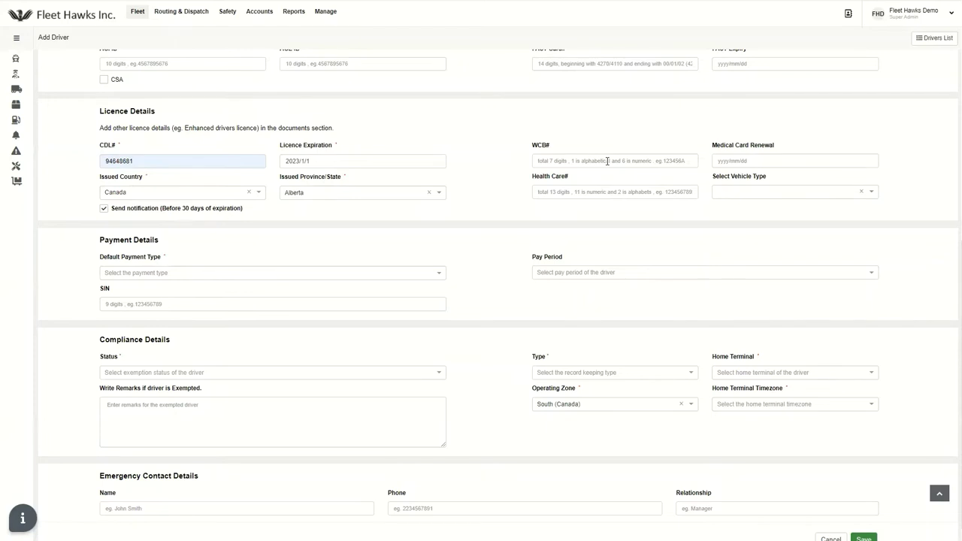
Set the vehicle type to Heavy Vehicle
left_click(762, 196)
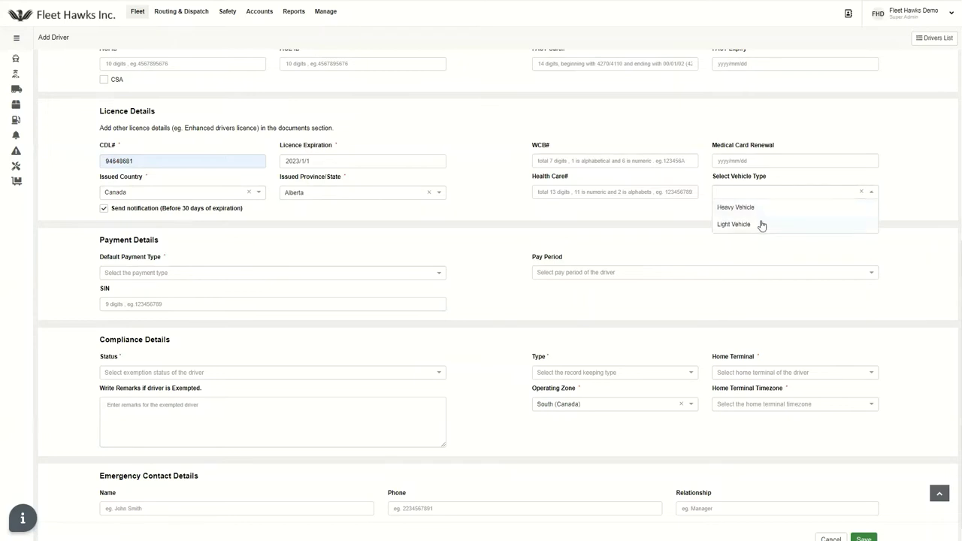
left_click(765, 212)
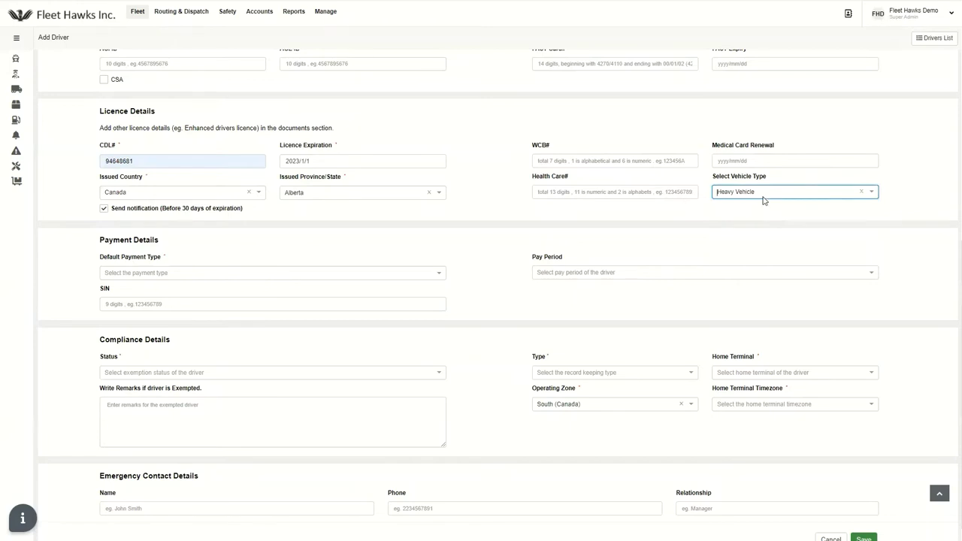
left_click(497, 194)
scroll(497, 195, "down", 1)
scroll(496, 195, "down", 1)
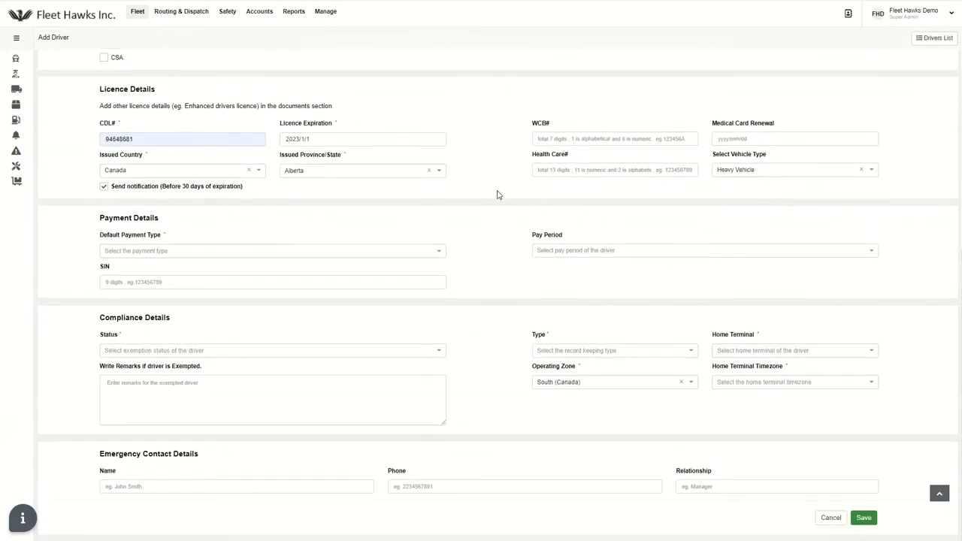
Choose Pay Per Mile with loaded miles 2.90 CAD and empty miles 1.90
left_click(229, 257)
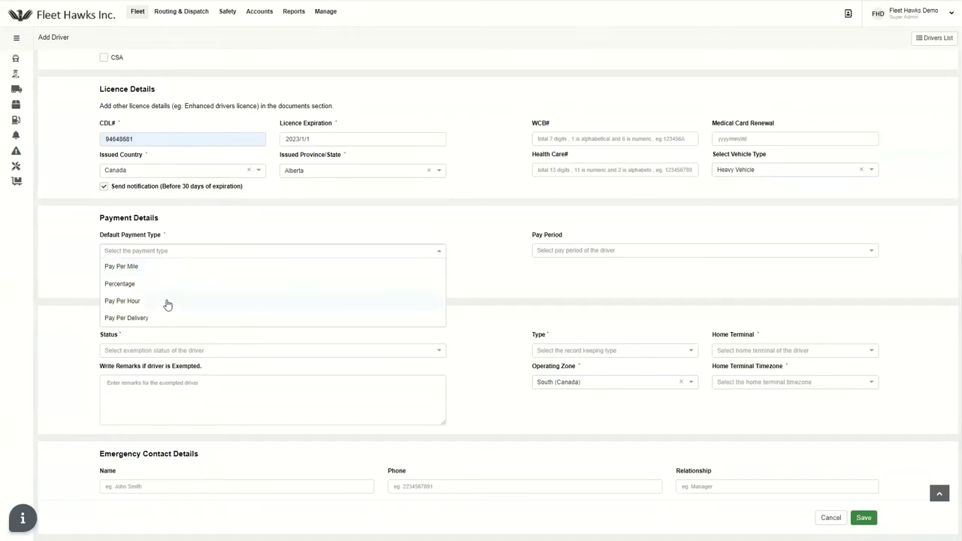
left_click(160, 269)
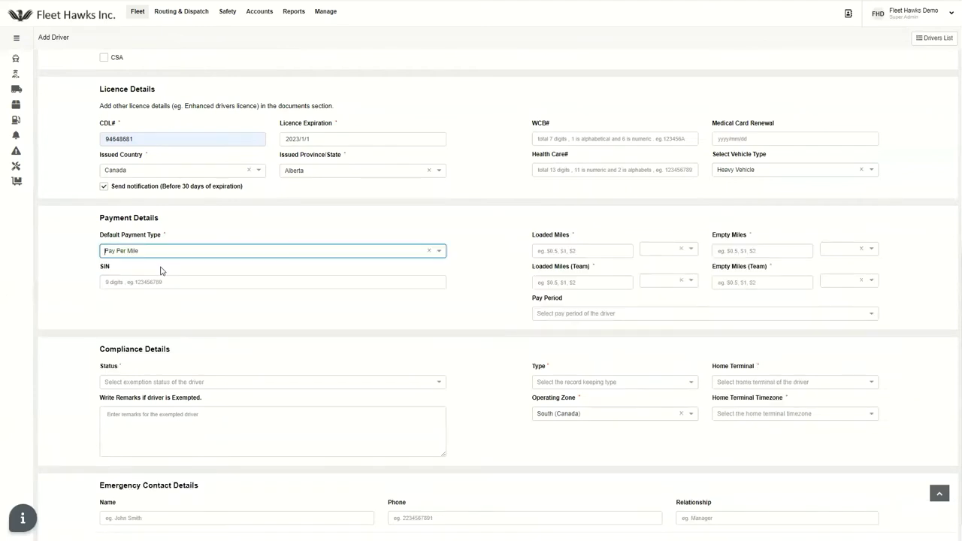
left_click(576, 248)
type("2.90")
left_click(688, 253)
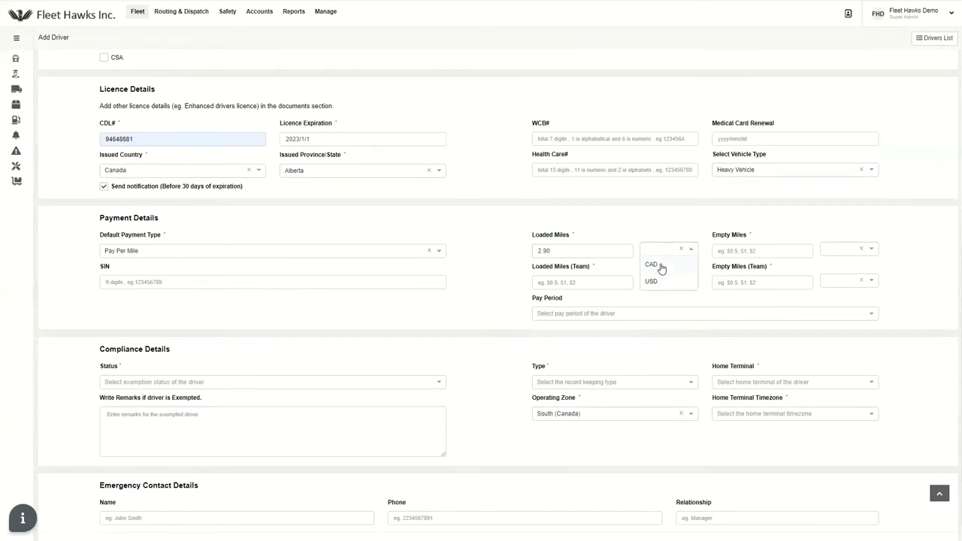
left_click(661, 268)
left_click(737, 250)
type("1.90")
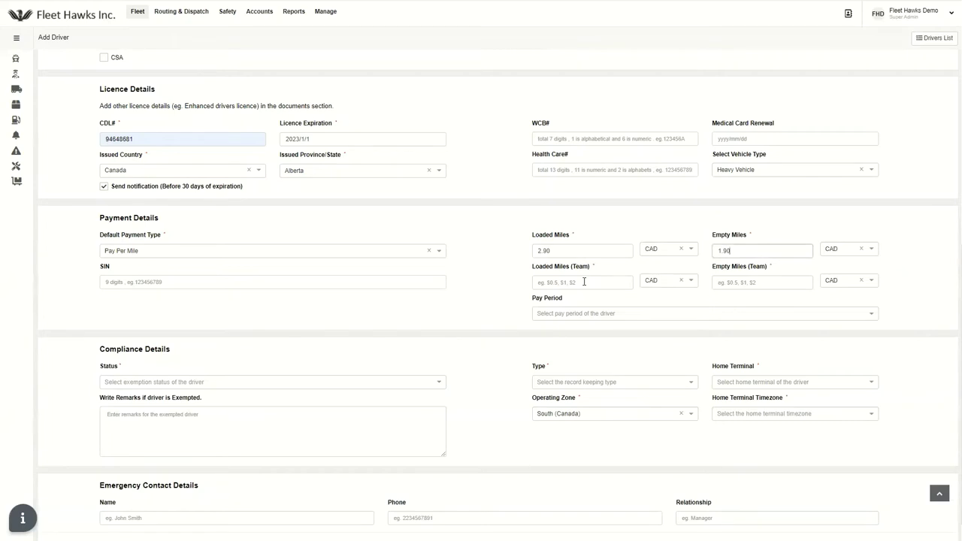
Enter team loaded miles 1.10 and team empty miles .90
left_click(584, 282)
type("1.10")
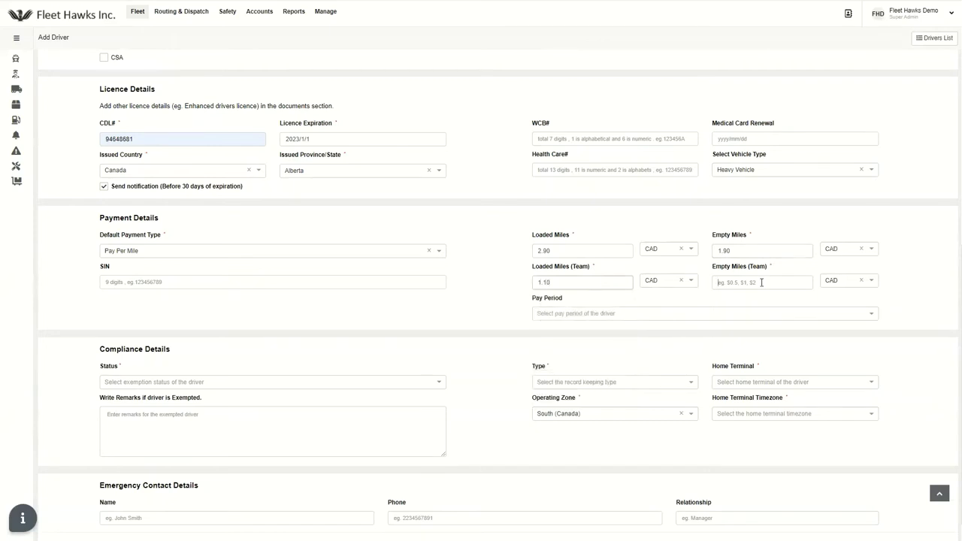
left_click(762, 283)
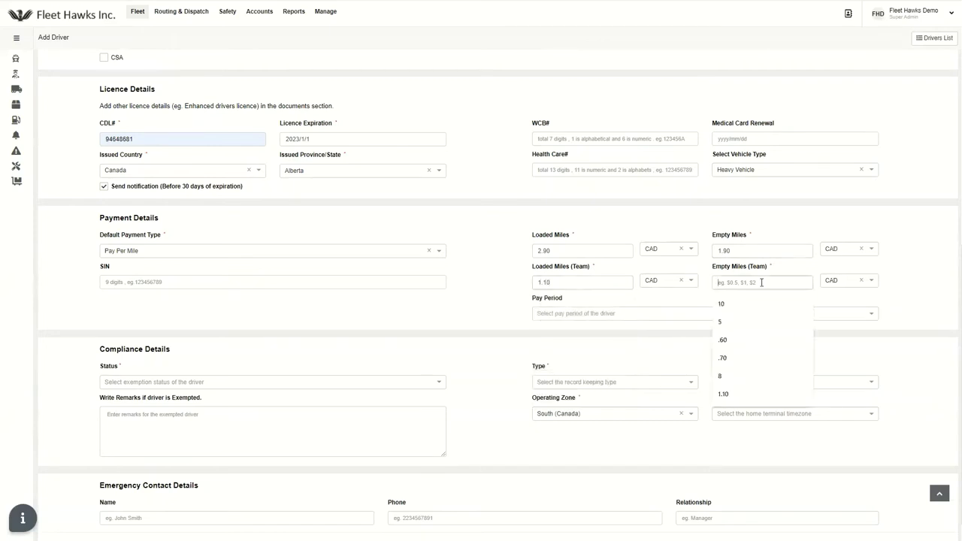
type(".10")
key("BackSpace")
key("BackSpace")
type("90")
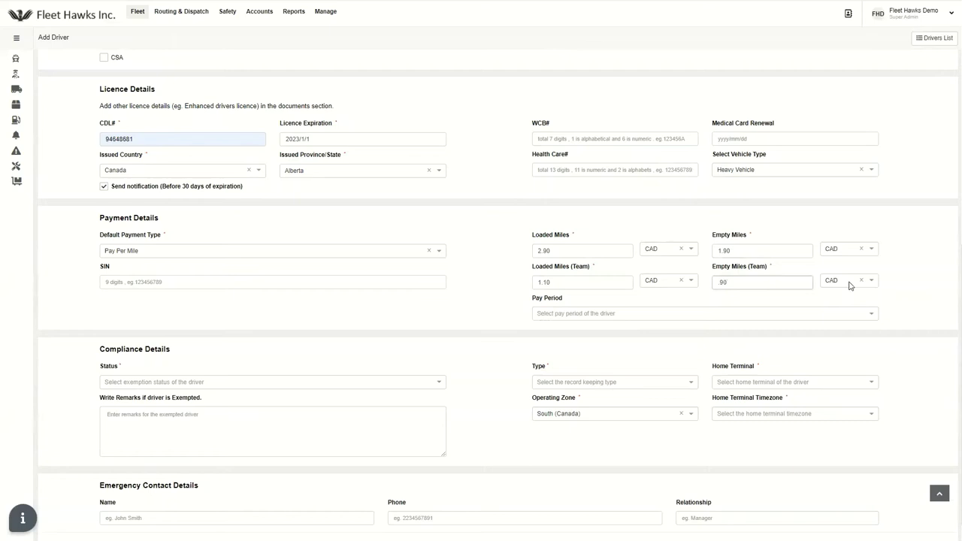
Choose Monthly as the Pay Period in the driver's Payment Details
left_click(509, 296)
scroll(509, 296, "down", 1)
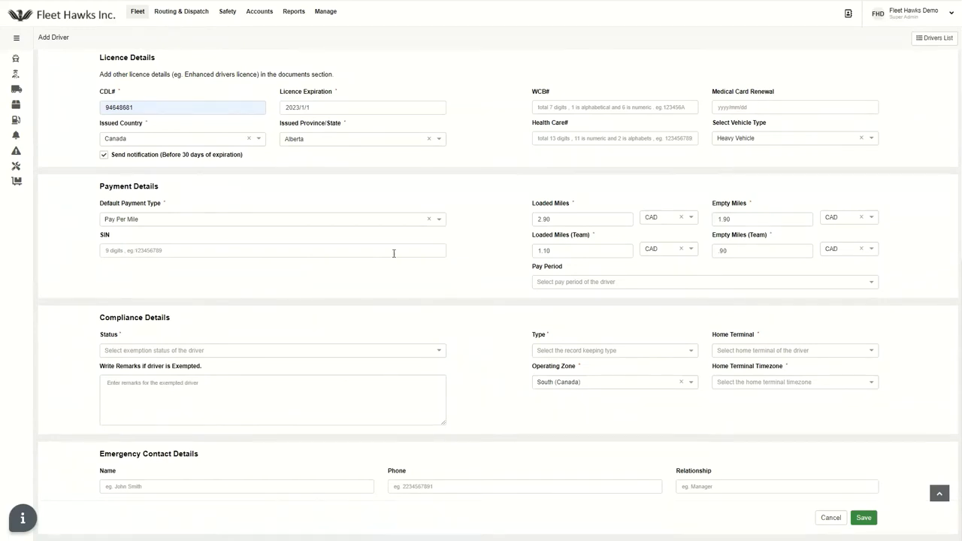
left_click(593, 284)
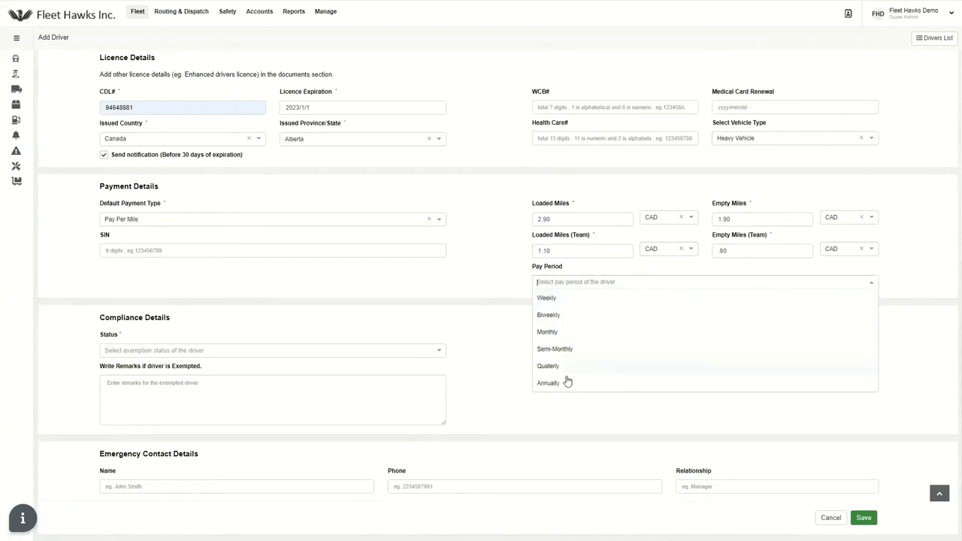
left_click(588, 333)
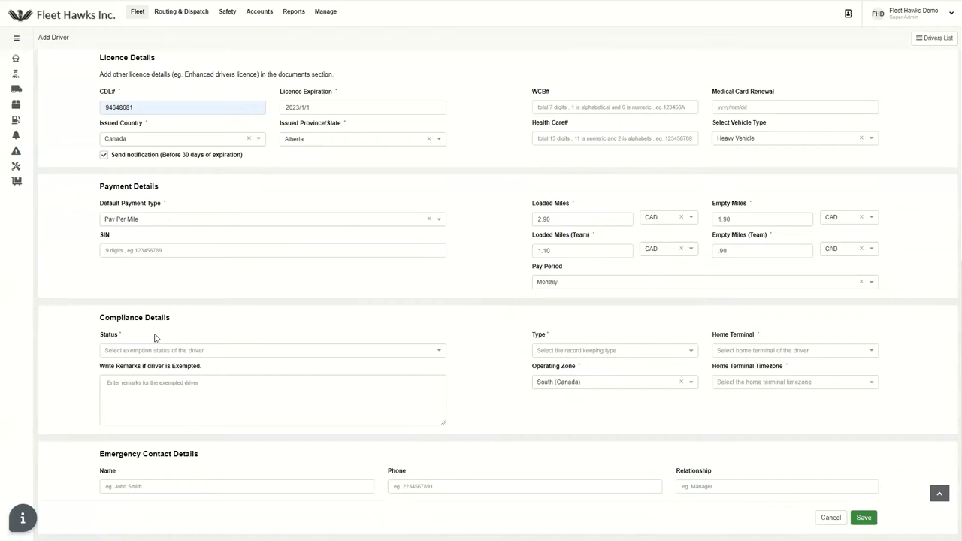
Set the compliance status to Exempted and the record keeping type to Log Book
left_click(190, 353)
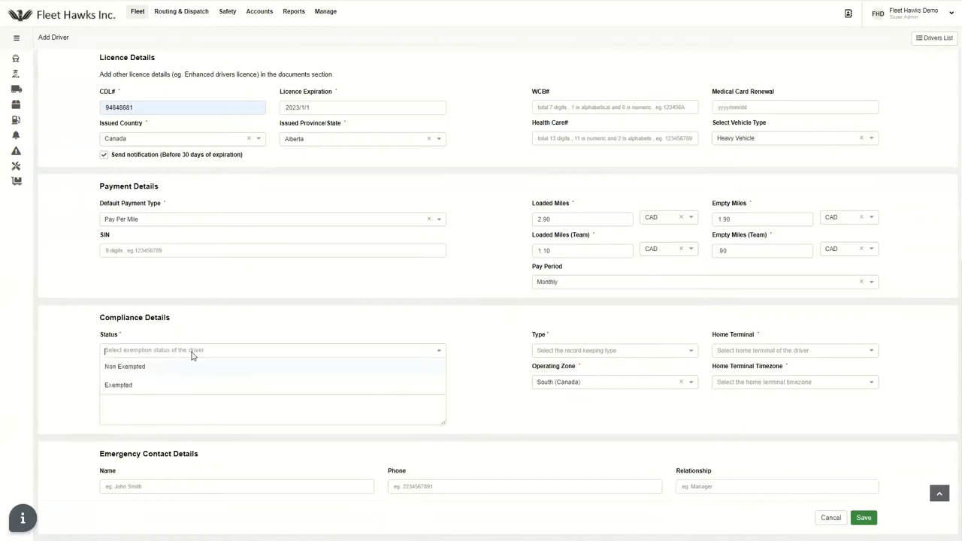
left_click(157, 386)
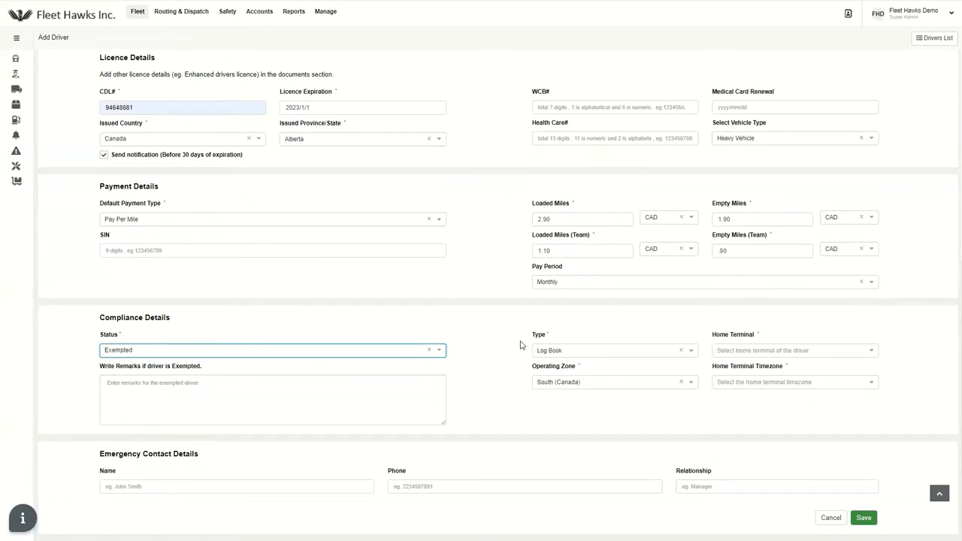
left_click(572, 356)
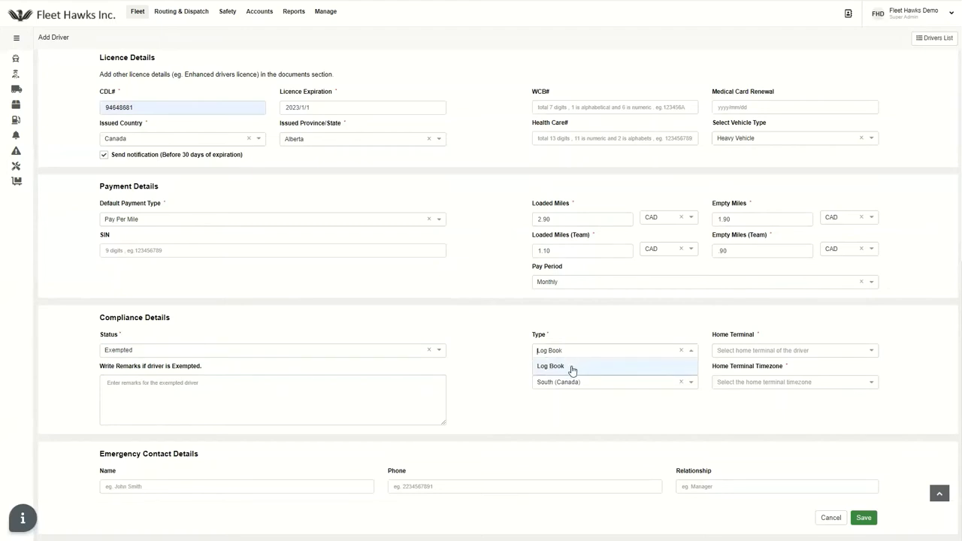
left_click(572, 370)
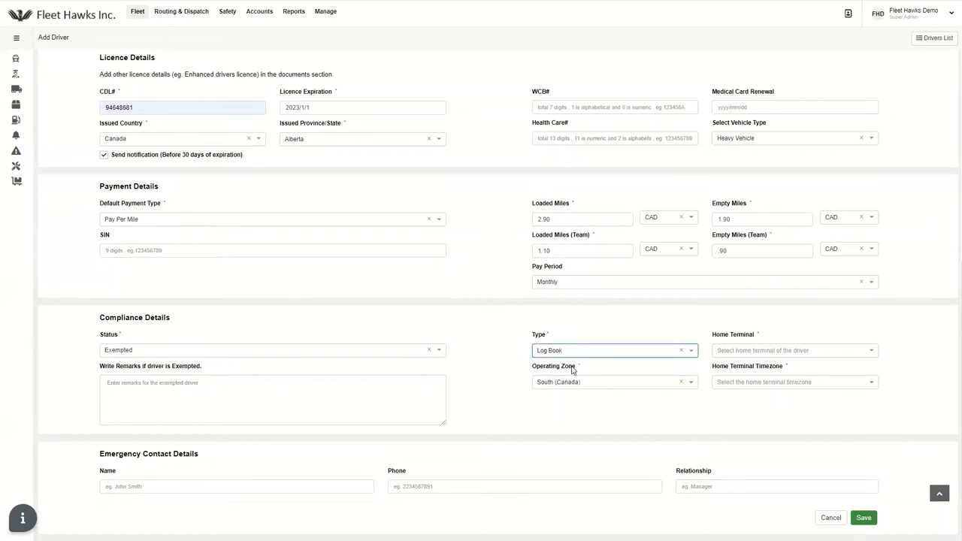
Make Bolton, Ontario the home terminal with CA - America/Toronto timezone
left_click(770, 358)
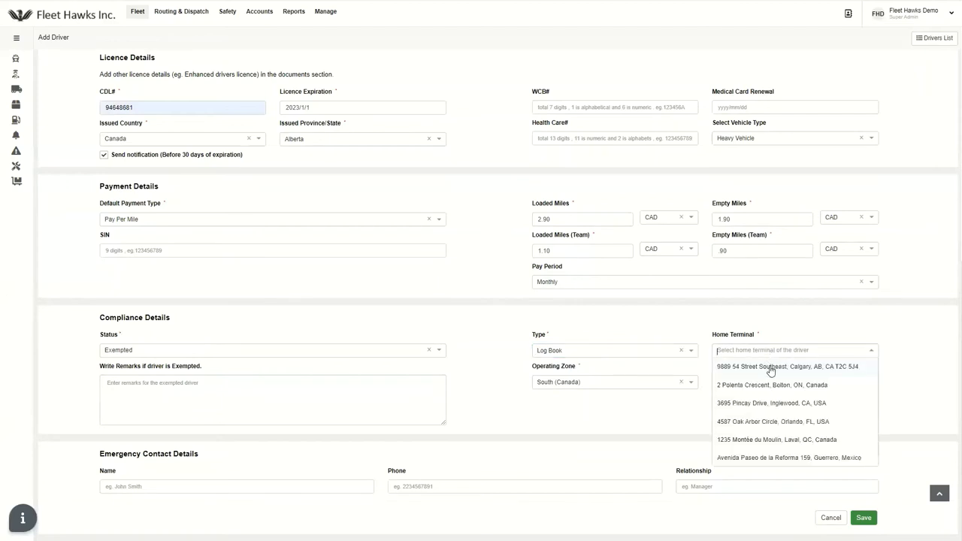
left_click(772, 385)
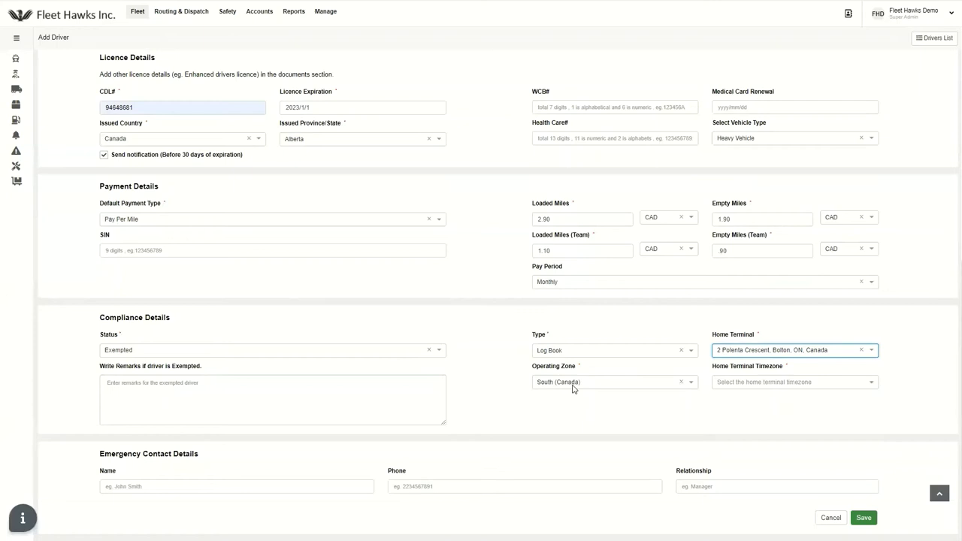
left_click(764, 384)
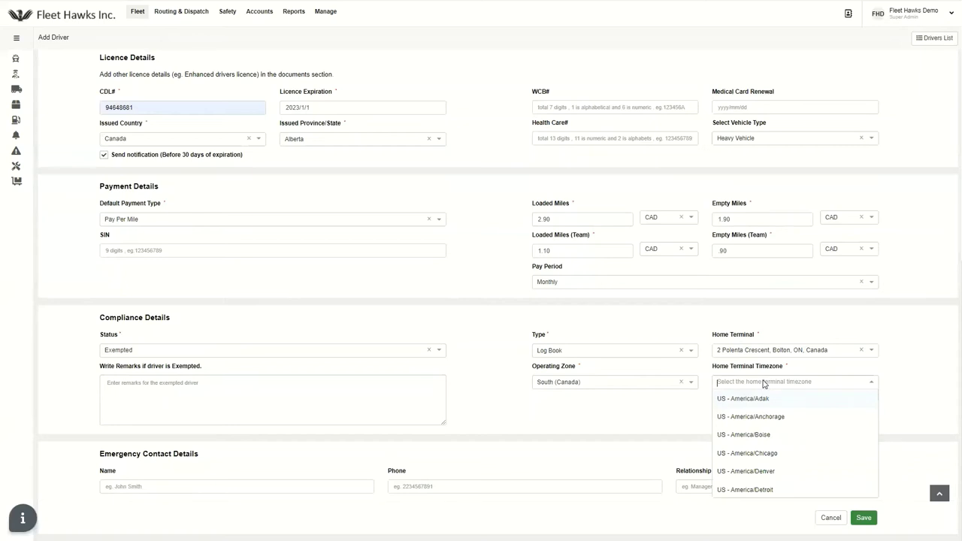
type("toron")
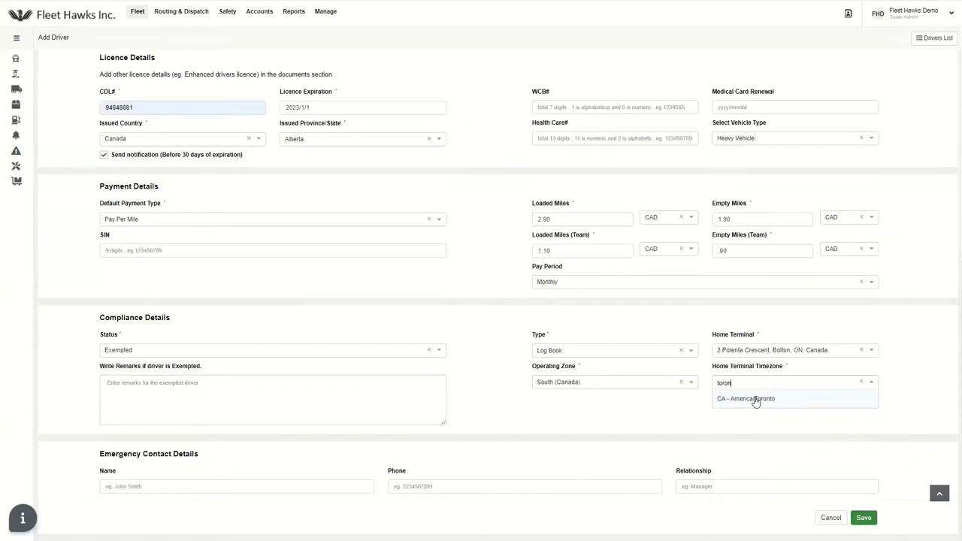
left_click(753, 398)
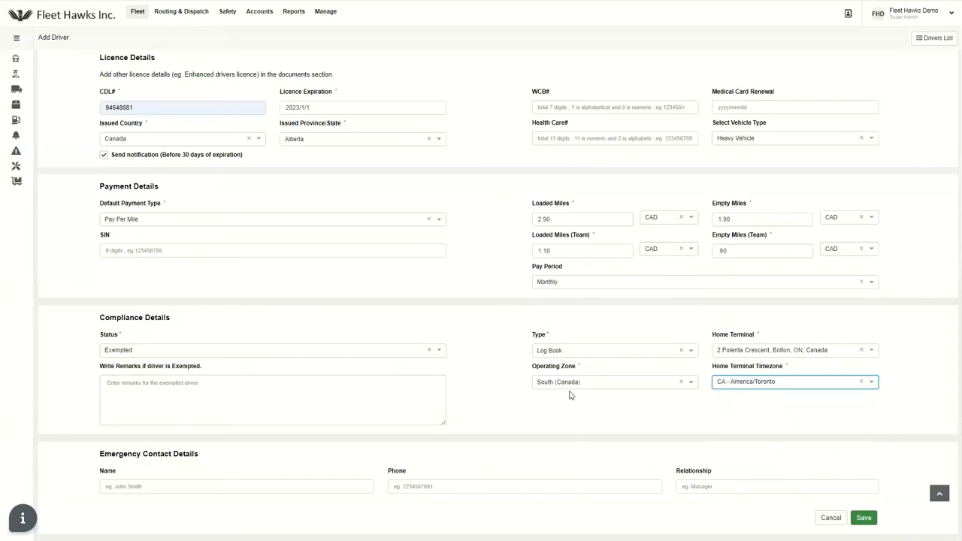
Set the driver's compliance status to Non Exempted and keep ELD as the compliance type
left_click(242, 353)
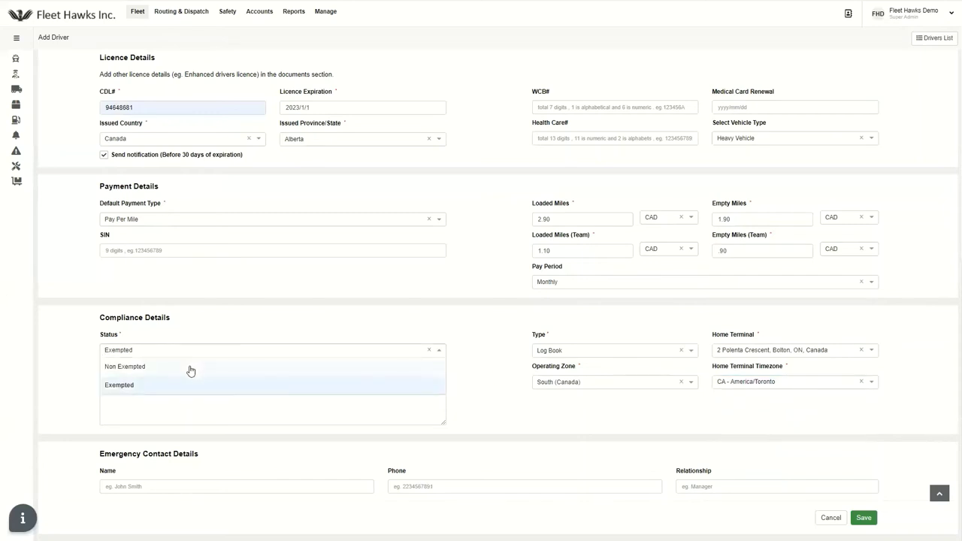
left_click(190, 369)
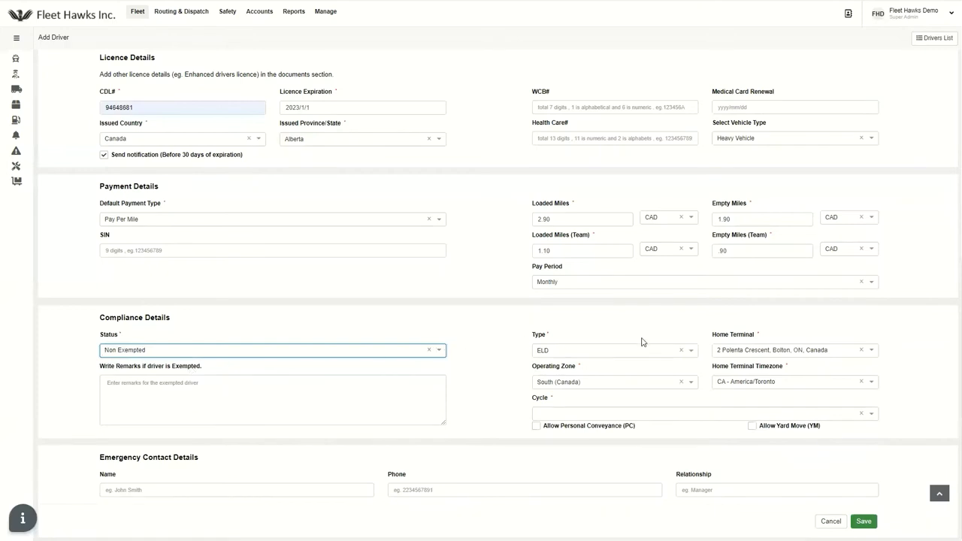
scroll(732, 340, "down", 1)
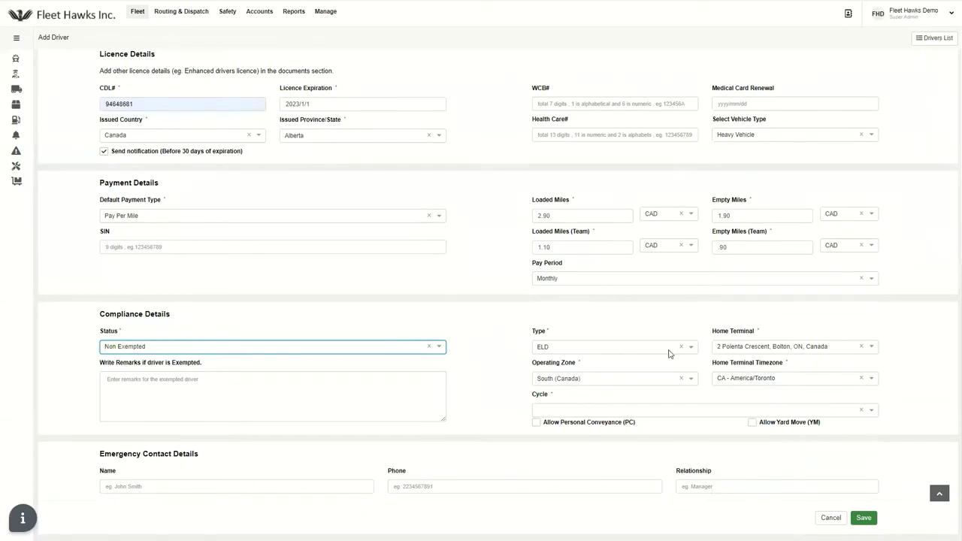
left_click(639, 352)
left_click(624, 362)
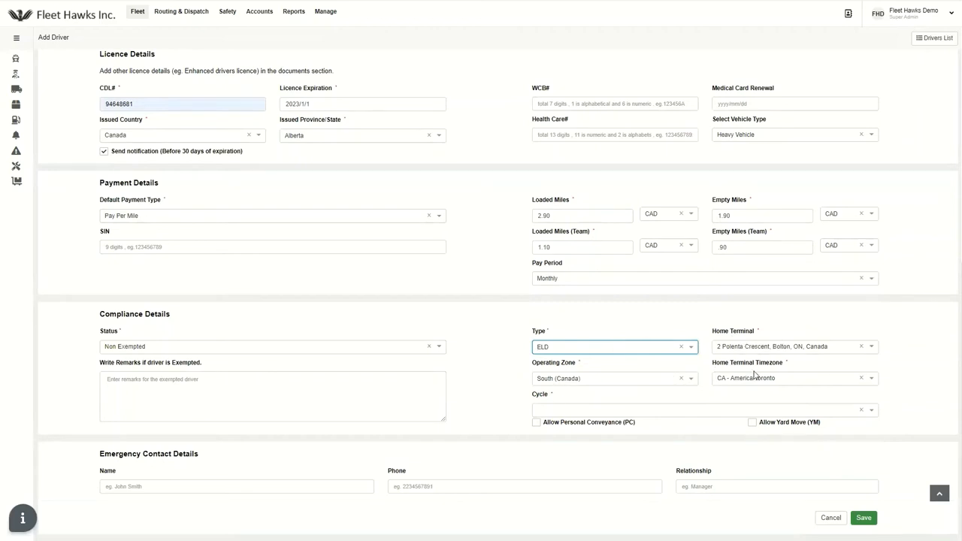
left_click(583, 410)
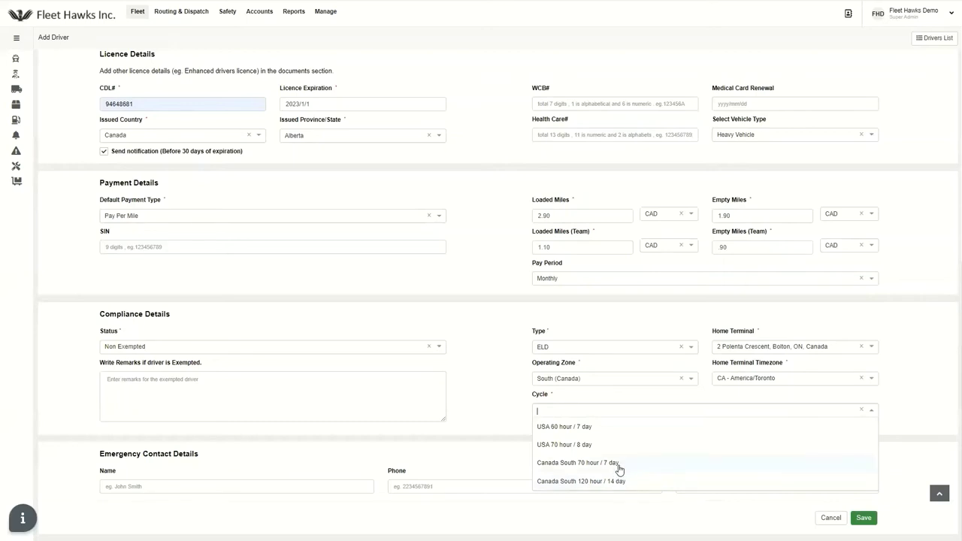
Choose the Canada South 70 hour / 7 day cycle and allow personal conveyance and yard moves
left_click(620, 463)
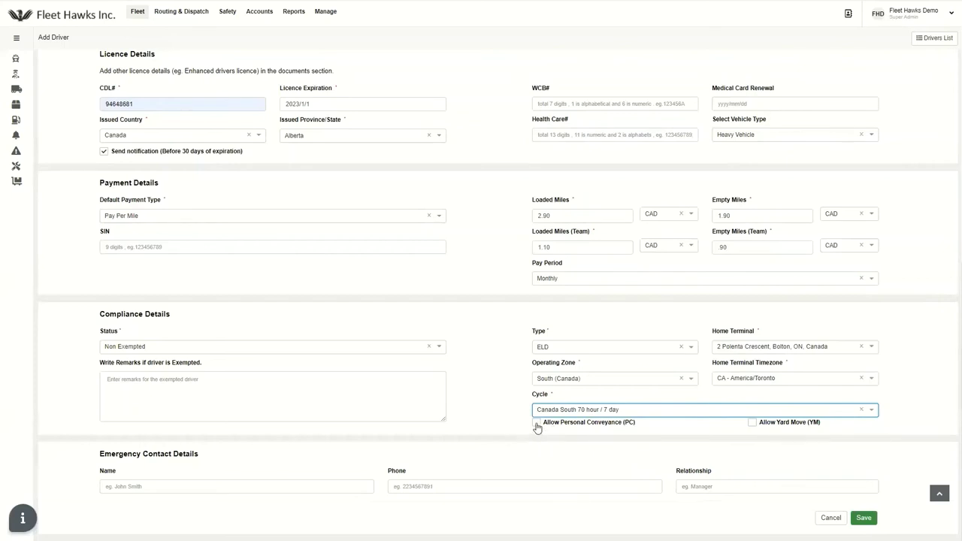
left_click(536, 425)
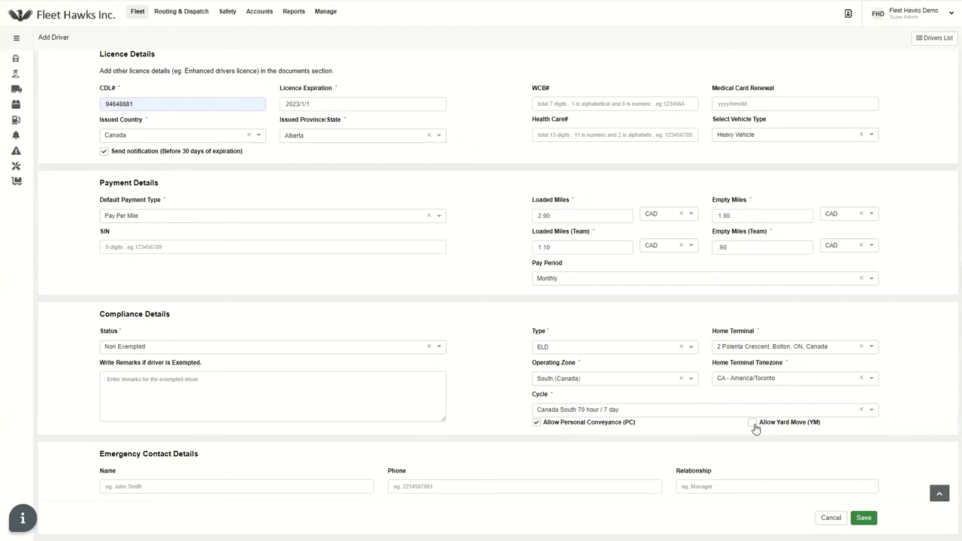
left_click(753, 425)
left_click(535, 424)
left_click(166, 488)
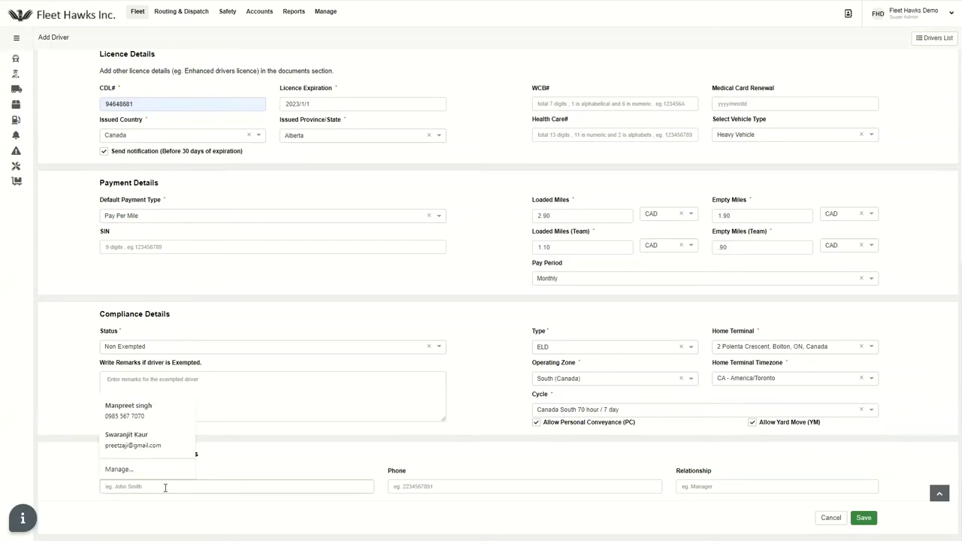
Fill in the emergency contact's name from the autofill suggestion and save the driver
left_click(172, 484)
type("sandy")
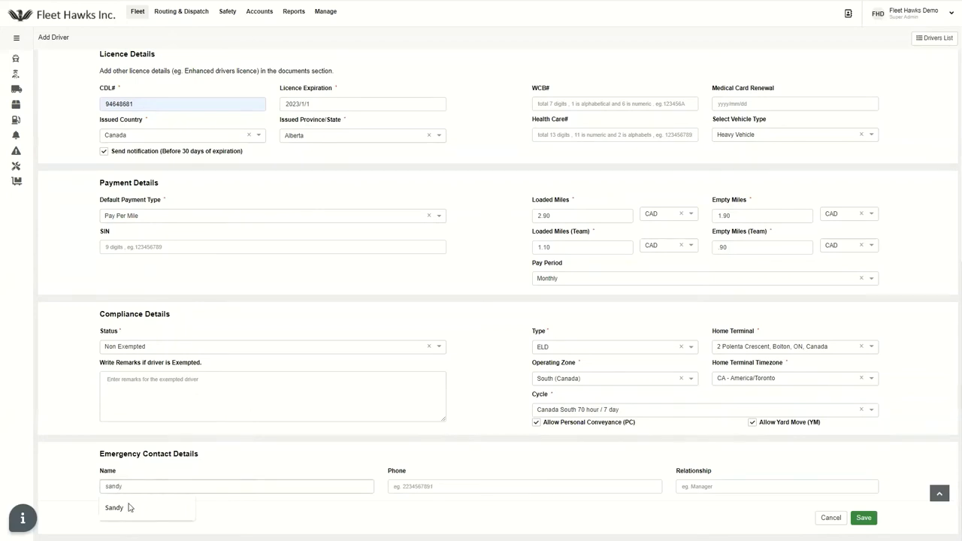
left_click(129, 508)
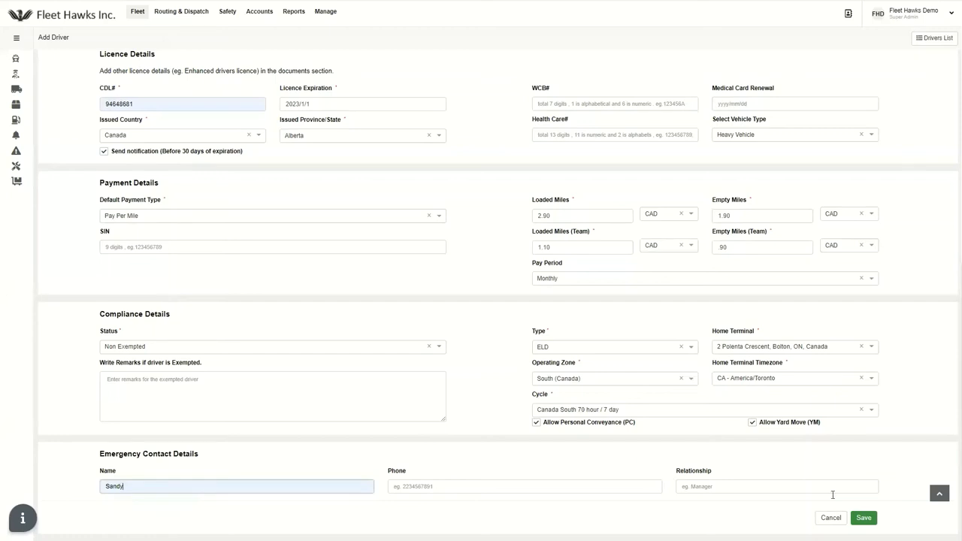
left_click(862, 519)
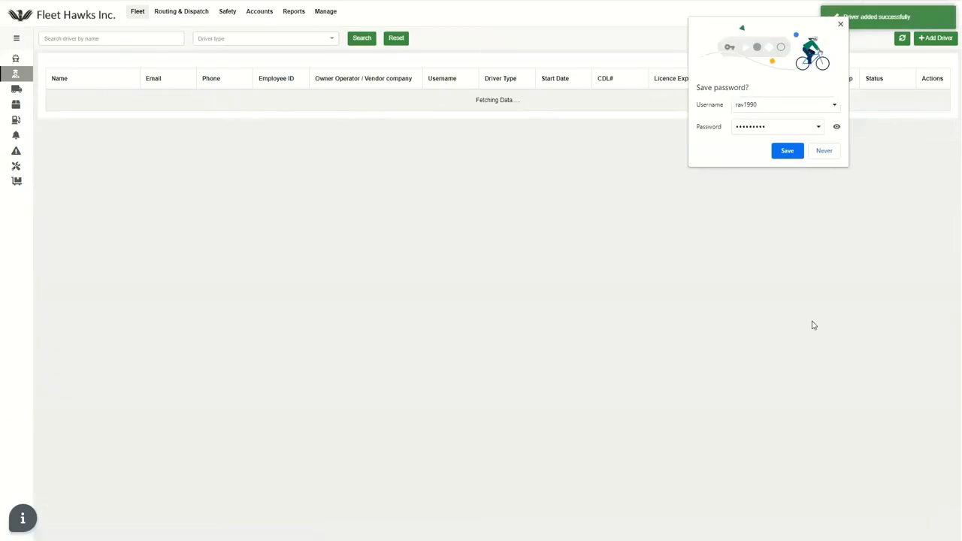
Dismiss the save-password prompt and open the first driver row's record for editing
left_click(841, 26)
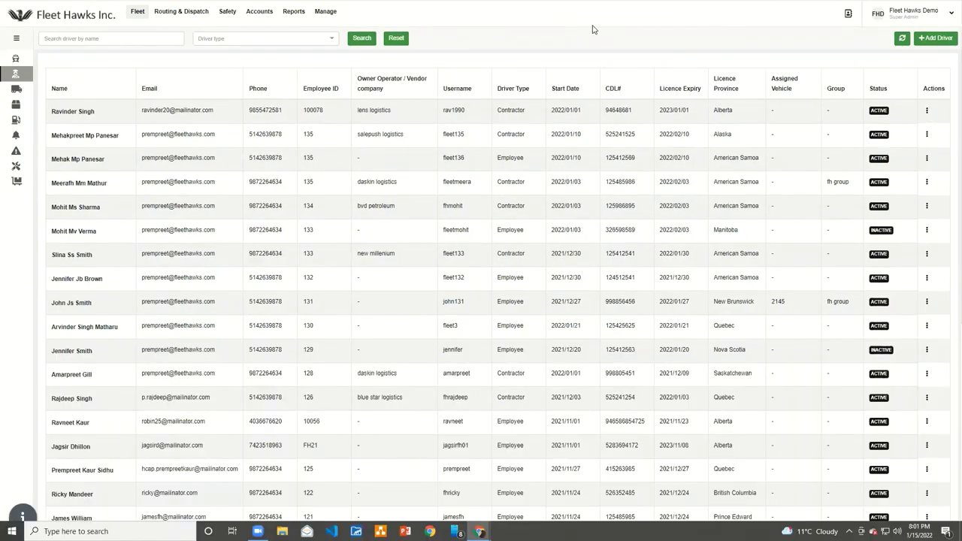
left_click(927, 111)
left_click(883, 116)
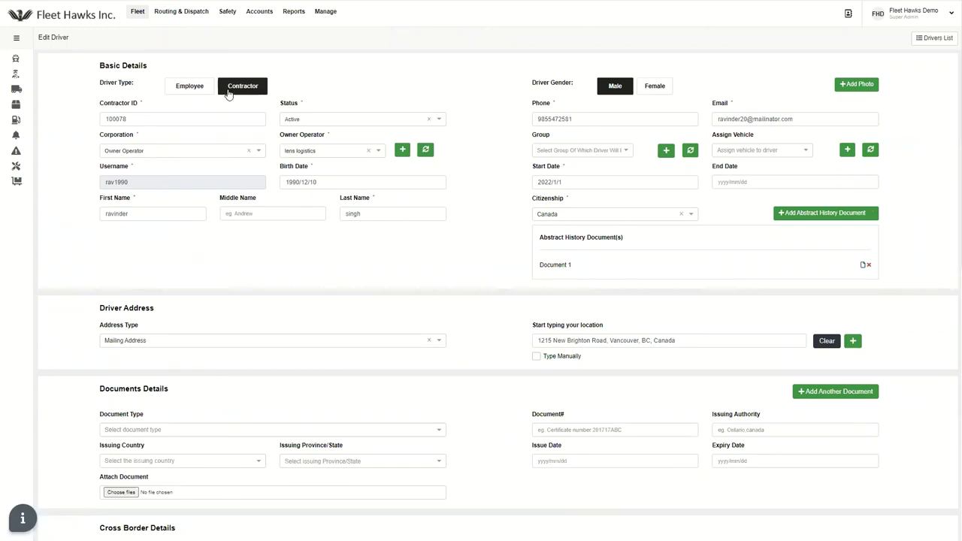
left_click(137, 154)
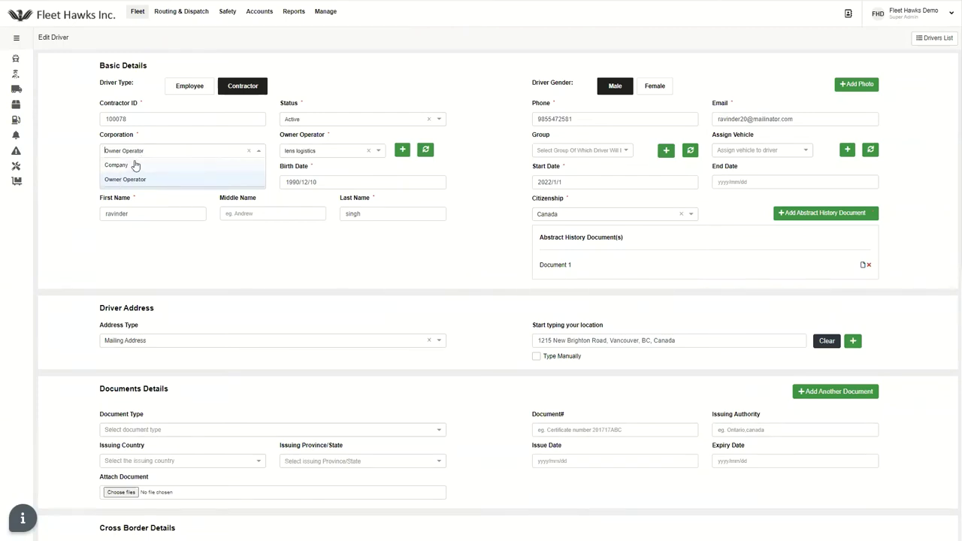
left_click(136, 166)
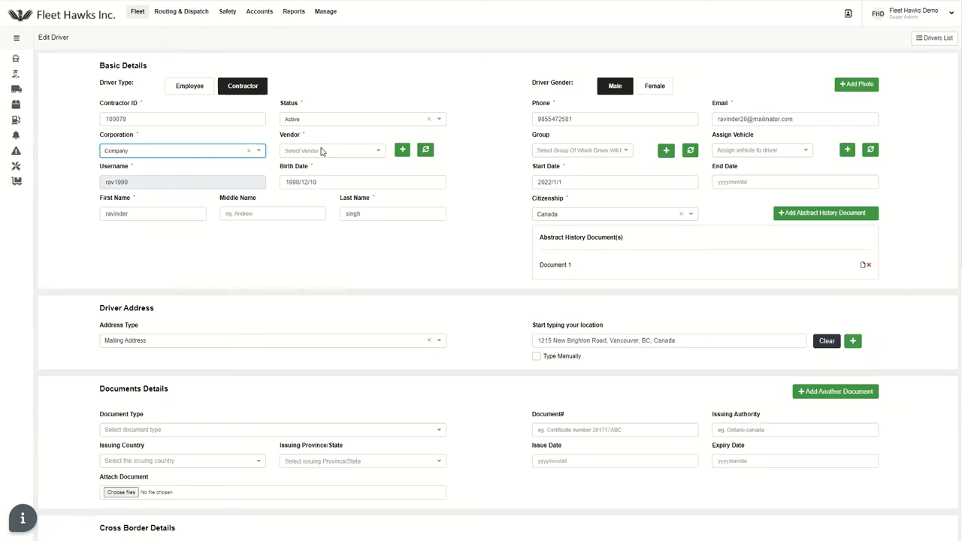
left_click(322, 152)
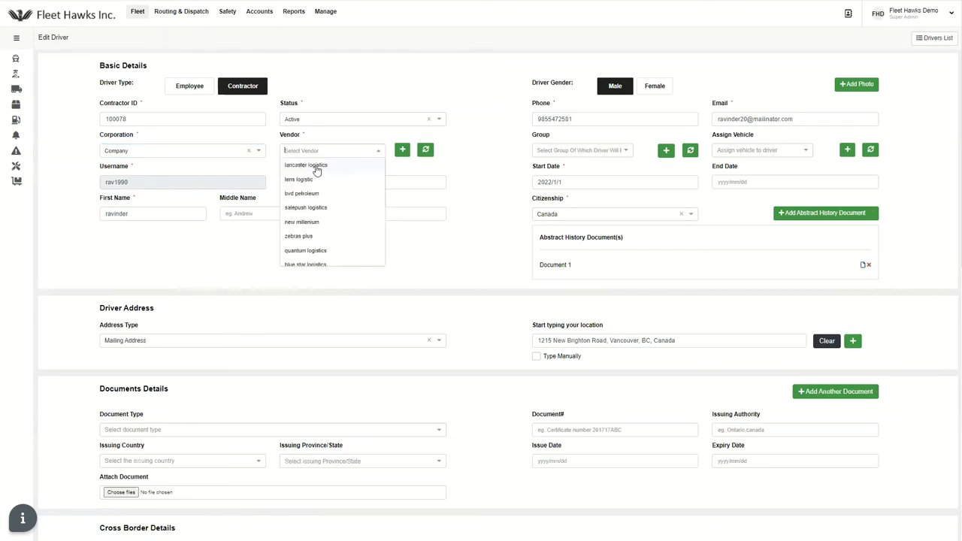
left_click(316, 167)
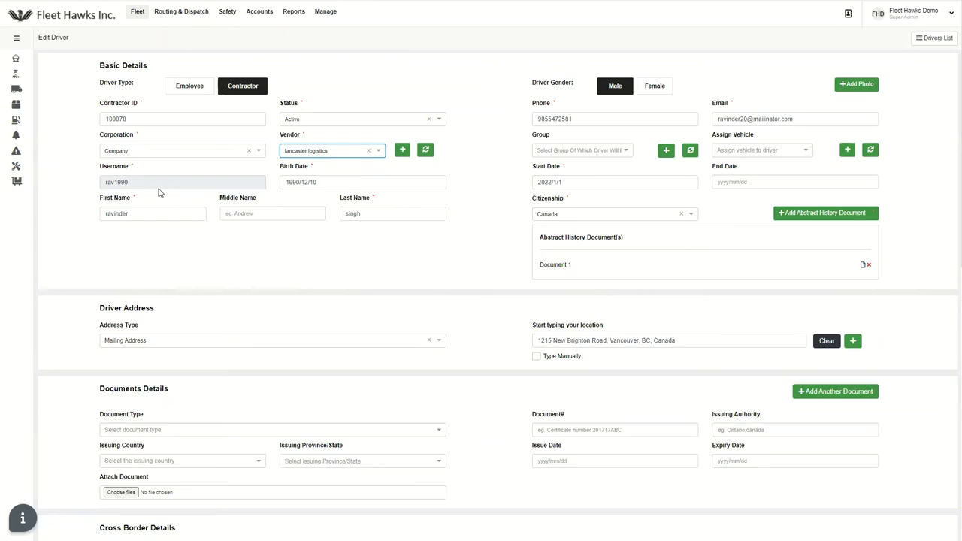
left_click(229, 154)
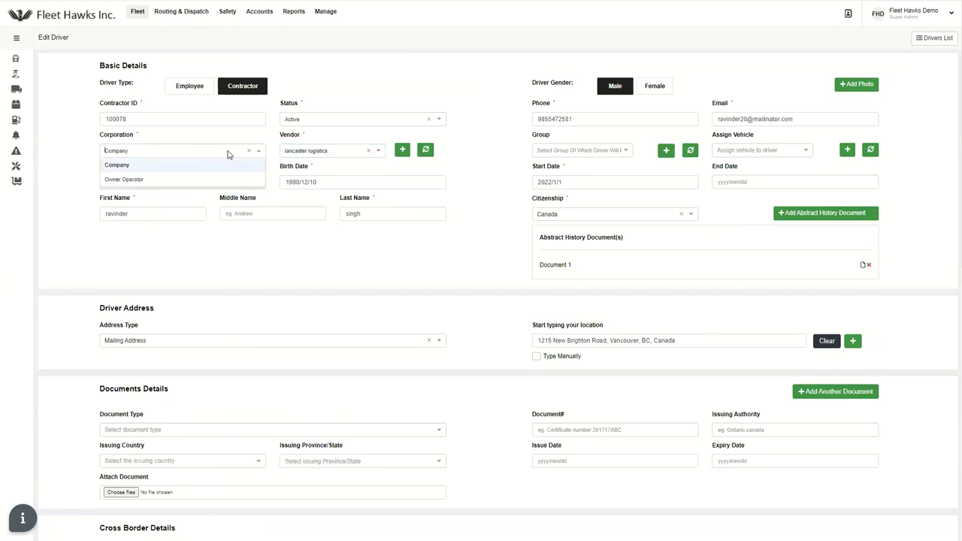
left_click(172, 181)
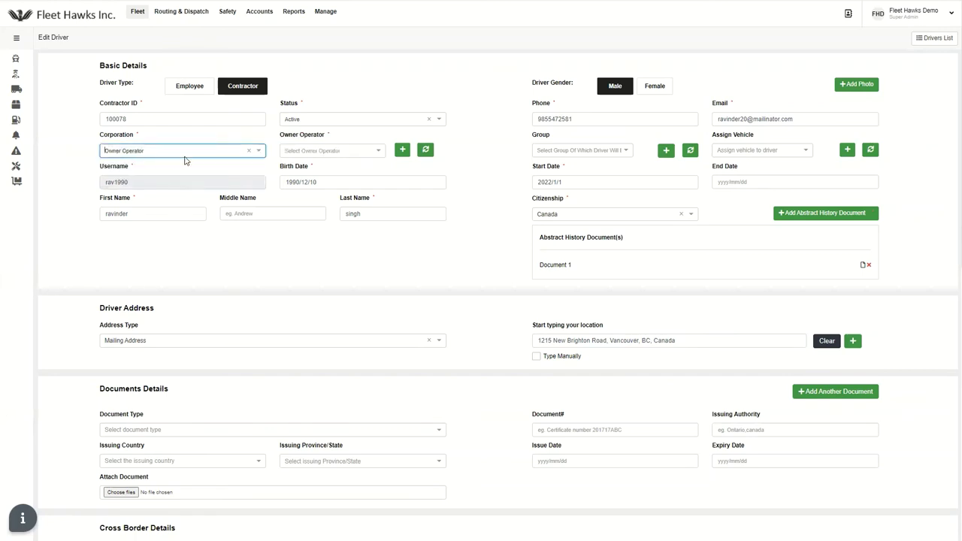
left_click(295, 154)
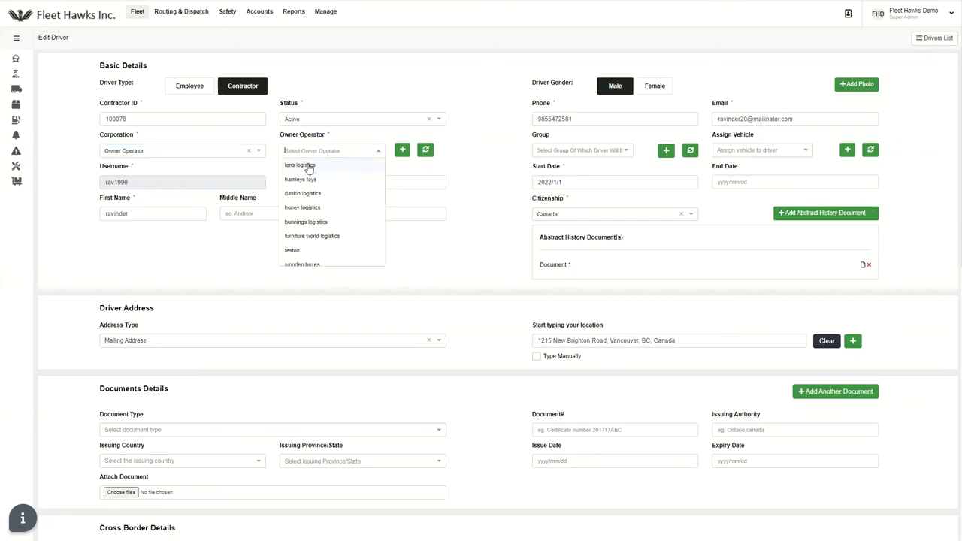
left_click(312, 167)
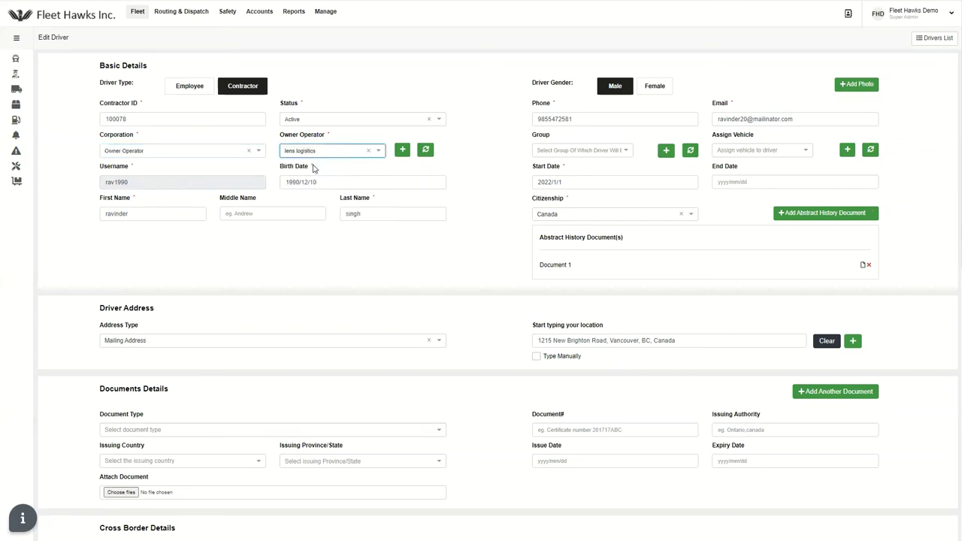
left_click(175, 156)
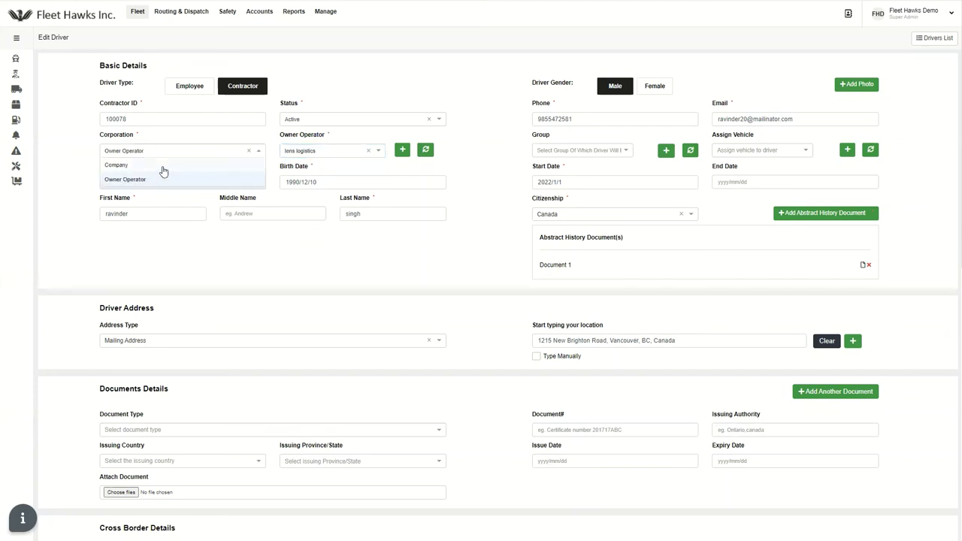
left_click(164, 185)
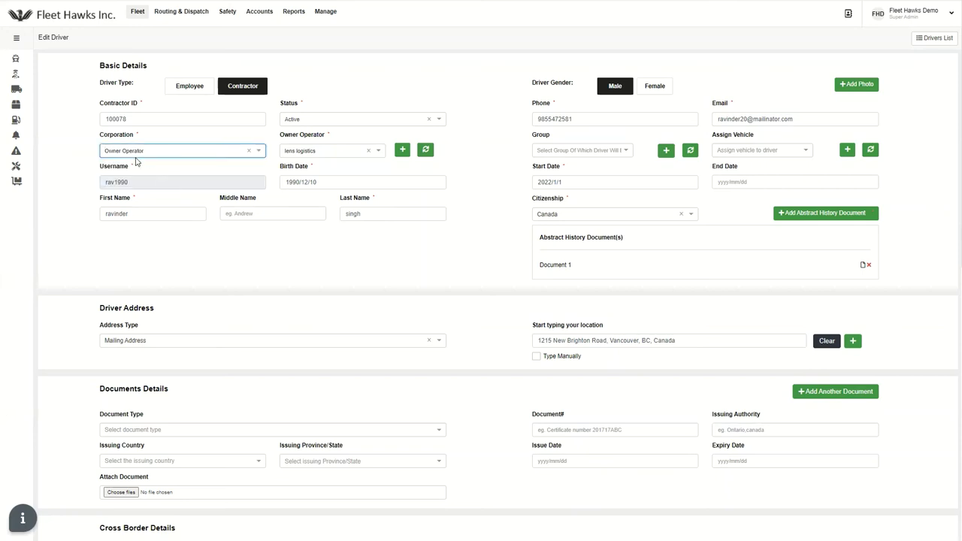
left_click(505, 156)
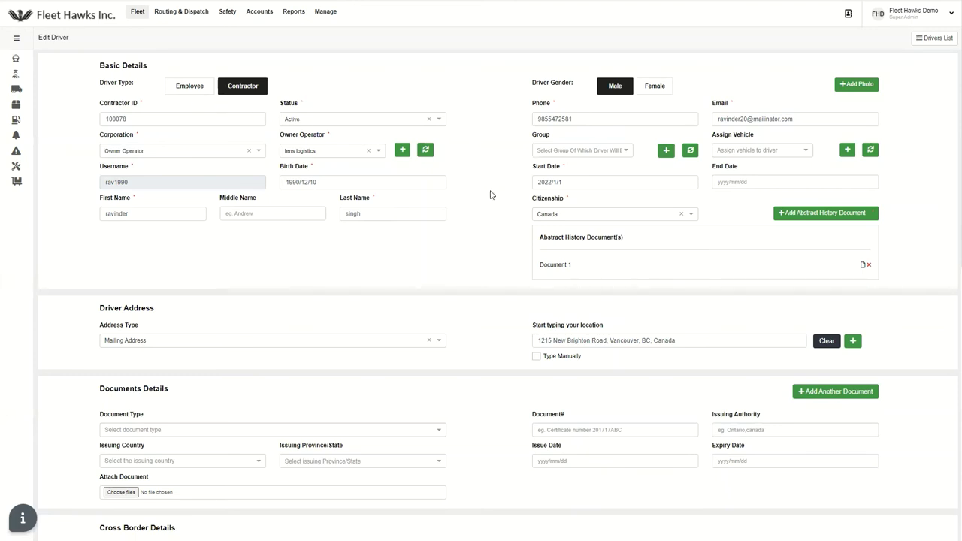
Keep Pay Per Mile as the default payment type and update the driver record
scroll(490, 194, "down", 3)
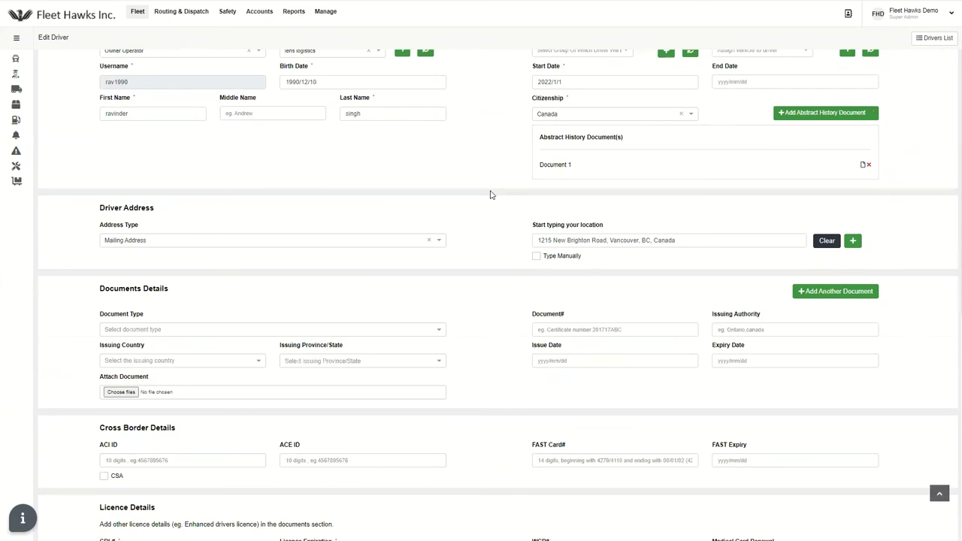
scroll(490, 195, "down", 3)
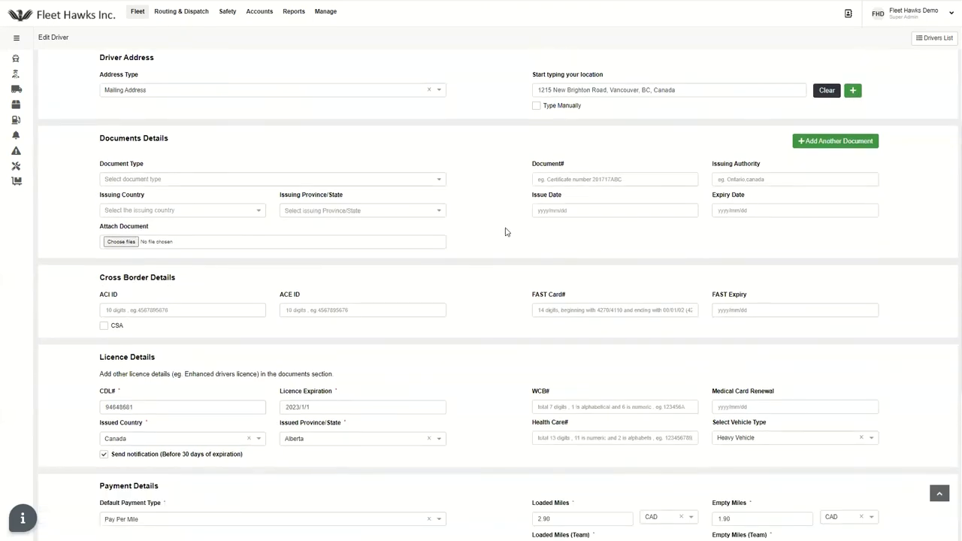
scroll(506, 232, "down", 3)
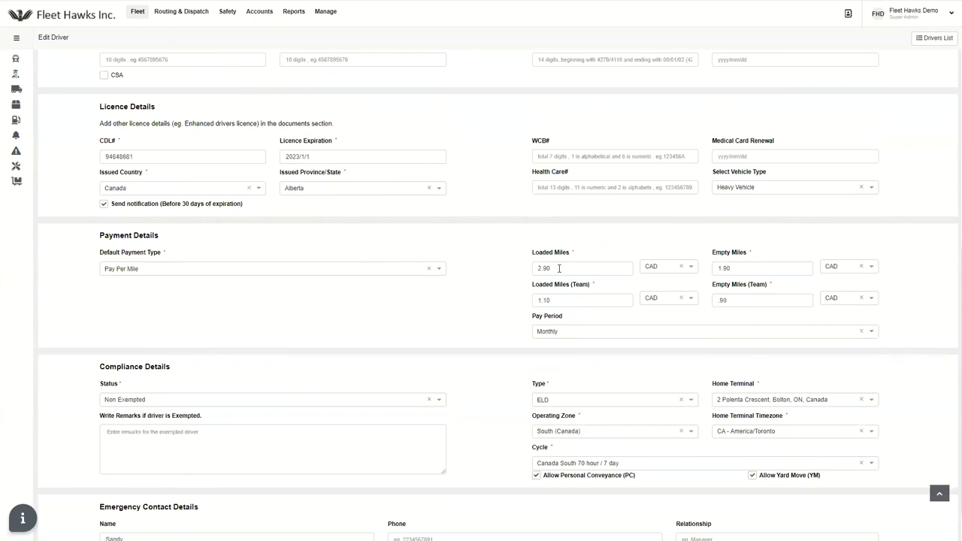
left_click(399, 270)
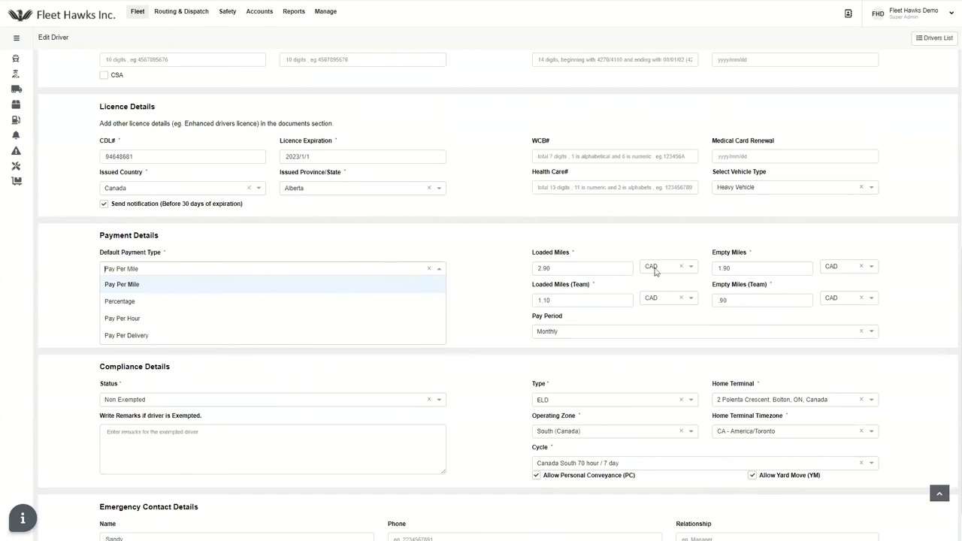
left_click(493, 284)
scroll(490, 284, "down", 1)
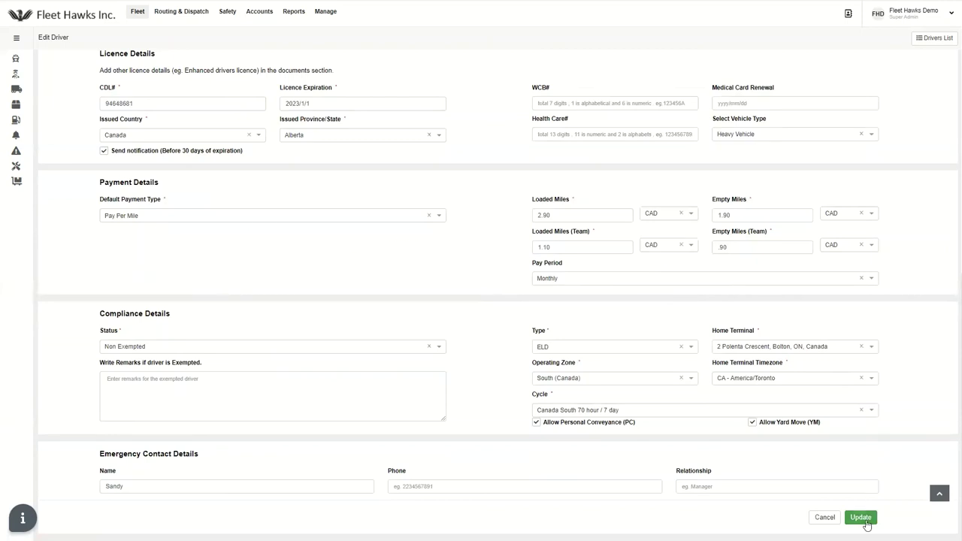
left_click(866, 523)
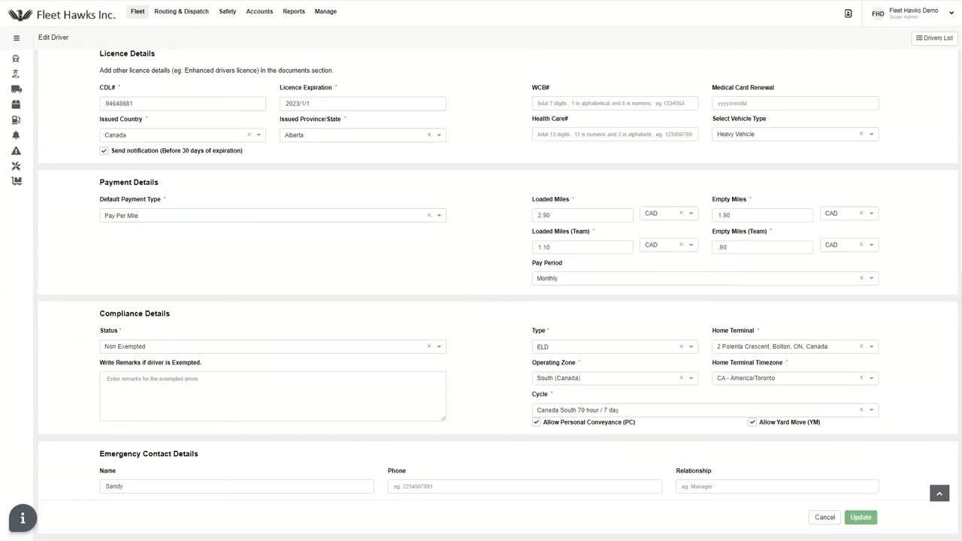